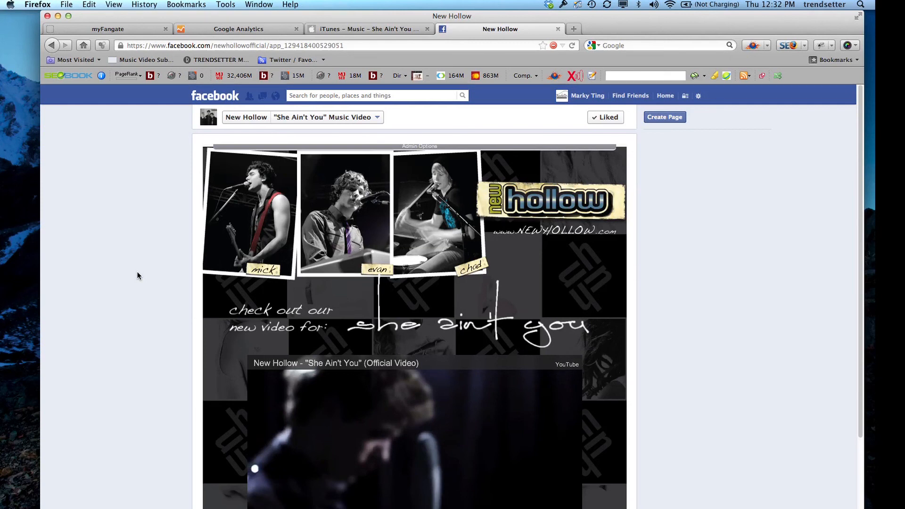
Compare the New Hollow fan view background in the myFangate editor with the published "She Ain't You" Facebook page.
left_click(118, 29)
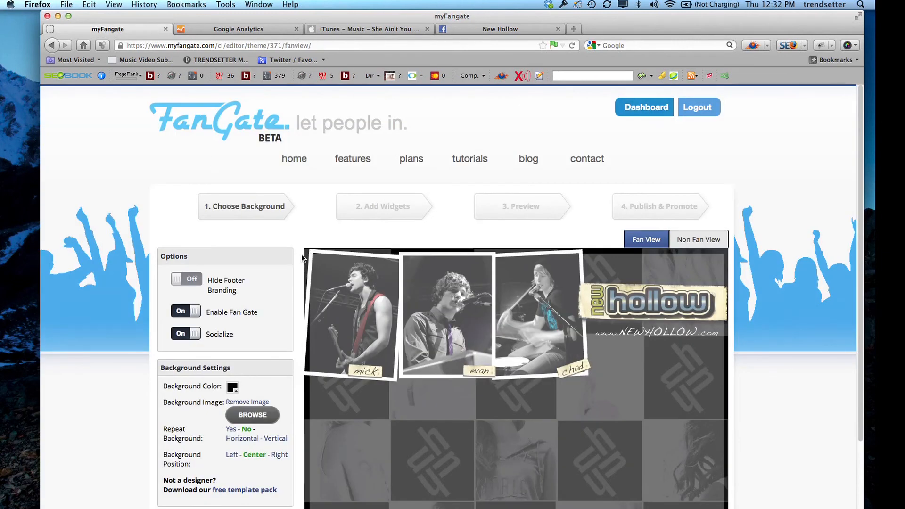
left_click(245, 210)
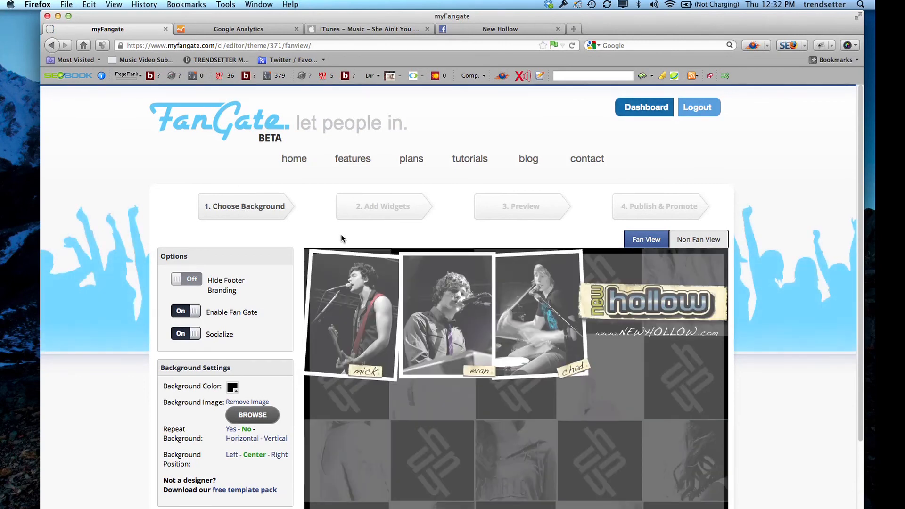
left_click(510, 29)
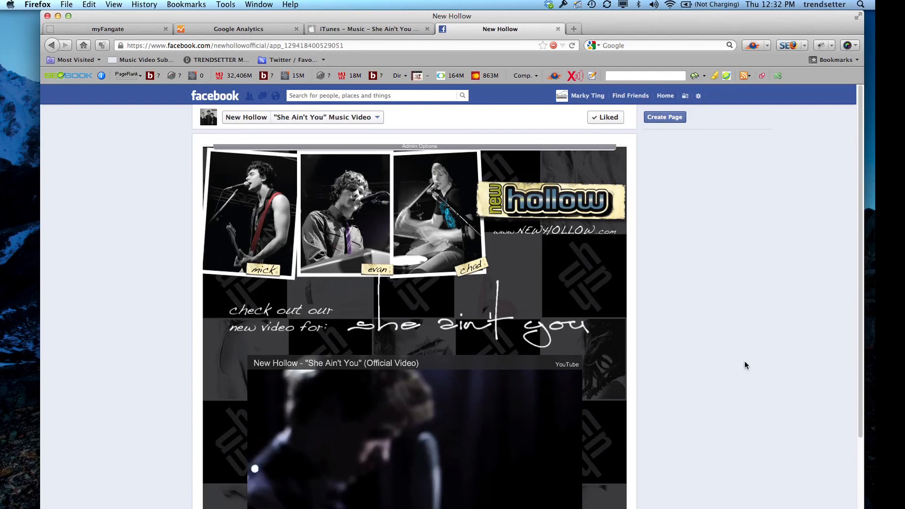
scroll(693, 361, "down", 2)
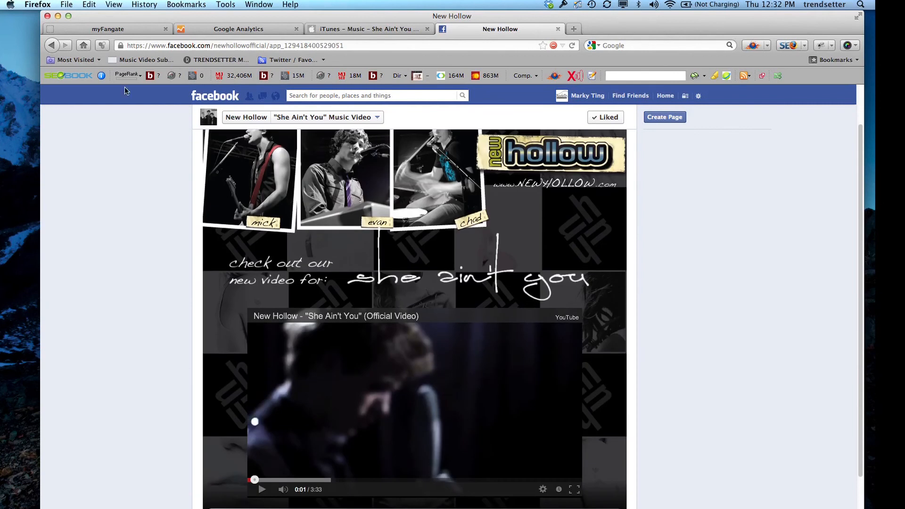
Open the Add Widgets stage in myFangate and slightly enlarge the spacer above the "she ain't you" banner.
left_click(108, 29)
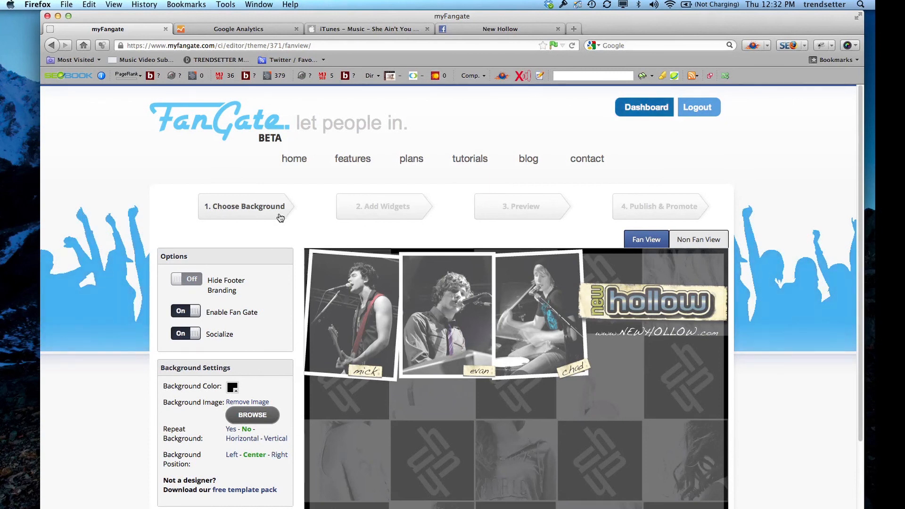
left_click(383, 209)
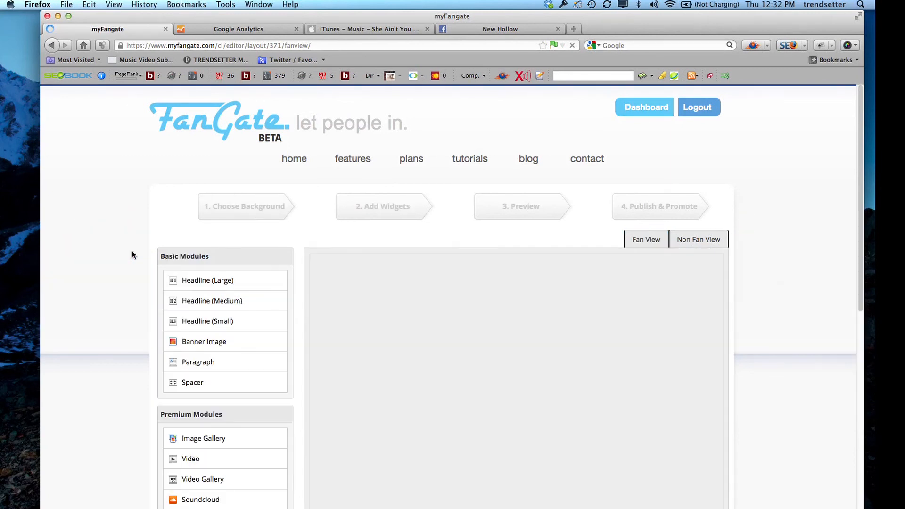
scroll(132, 251, "down", 9)
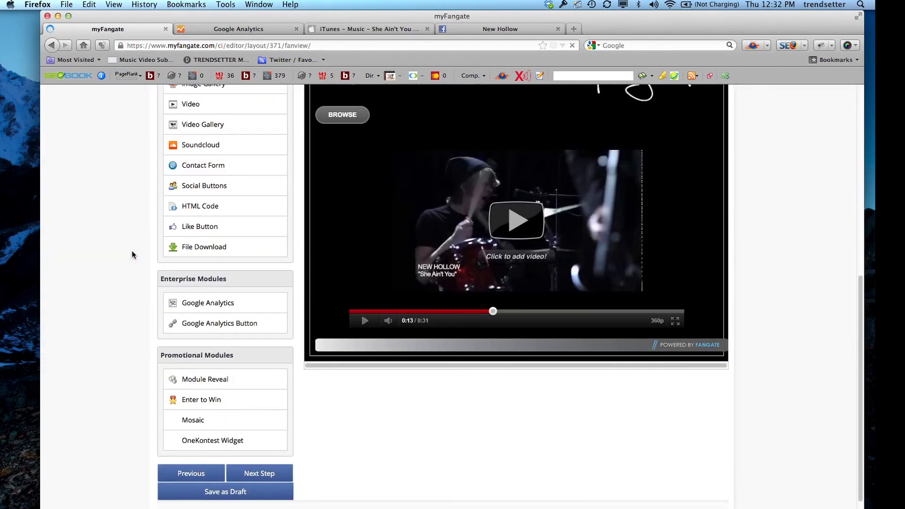
scroll(131, 250, "up", 2)
scroll(132, 252, "up", 3)
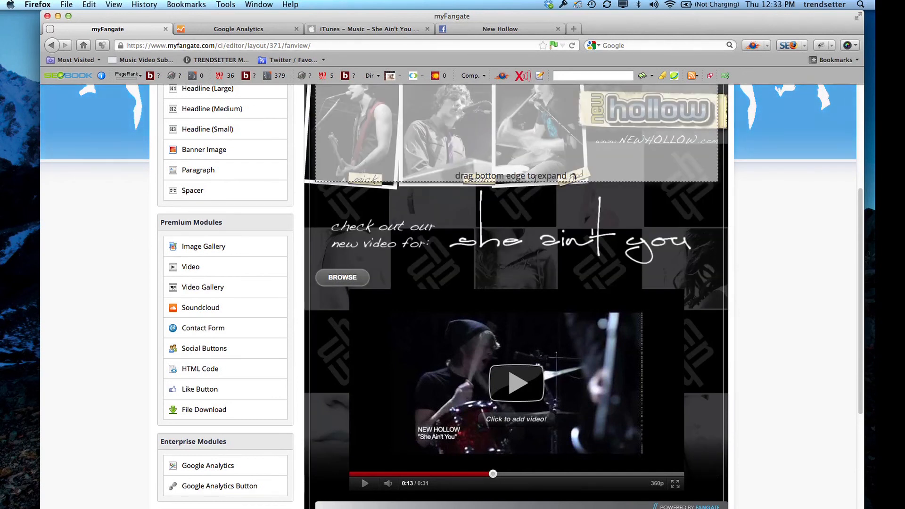
left_click_drag(529, 181, 529, 201)
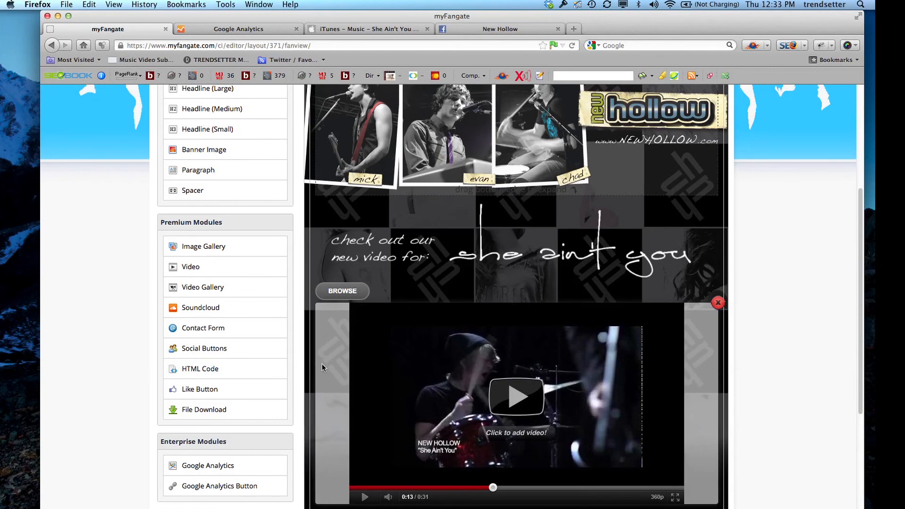
Open the Google Analytics enterprise module's configuration and clear its Tracking ID field.
left_click(210, 467)
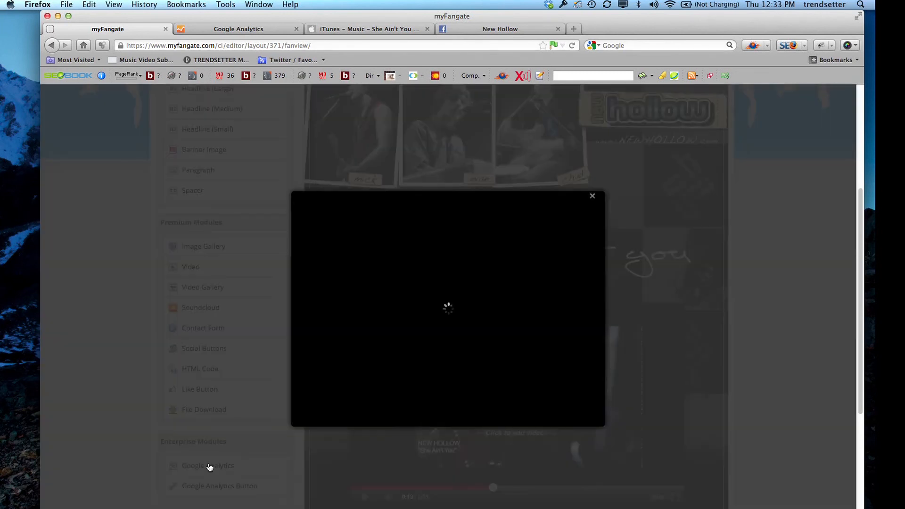
left_click_drag(465, 321, 388, 322)
key("BackSpace")
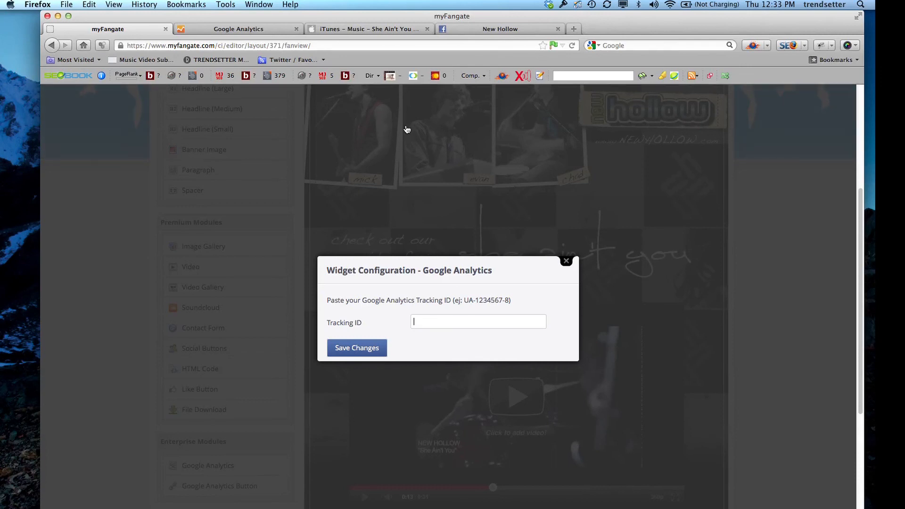
left_click(241, 31)
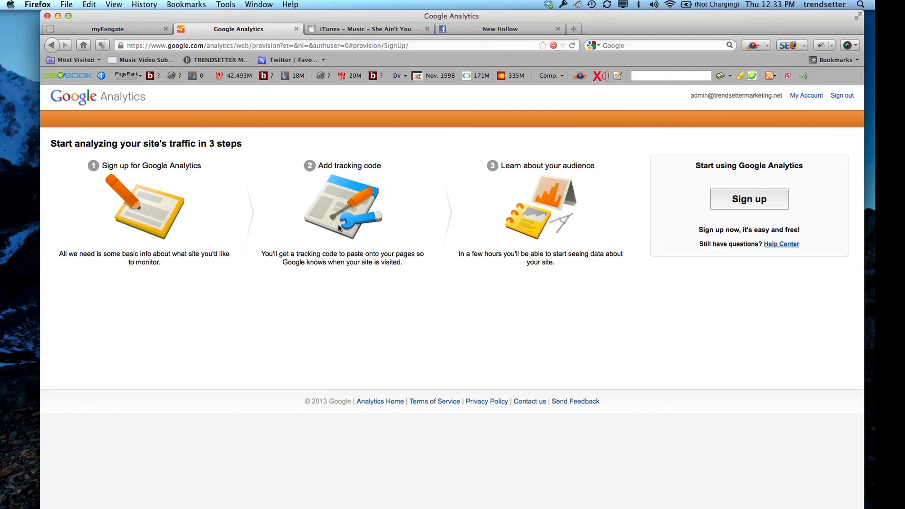
left_click(748, 199)
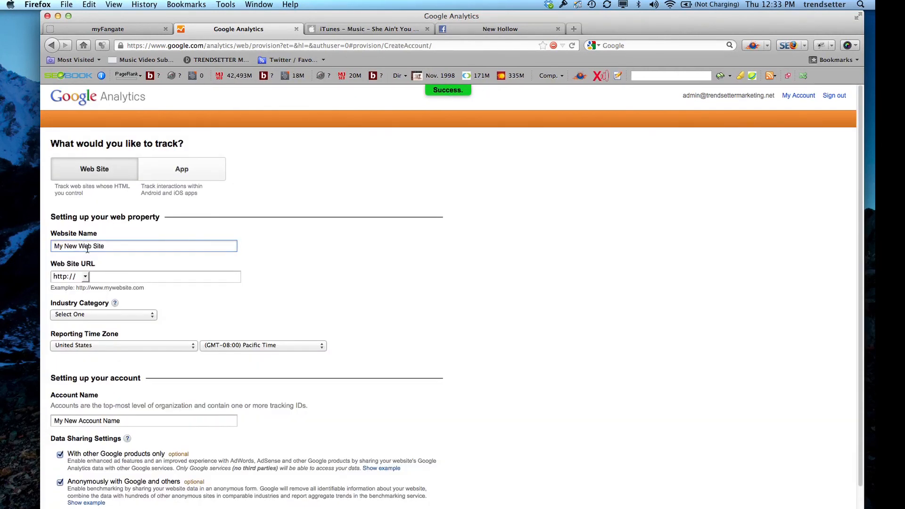
type("New Hollow")
left_click(85, 277)
left_click(66, 292)
left_click(106, 279)
type("www")
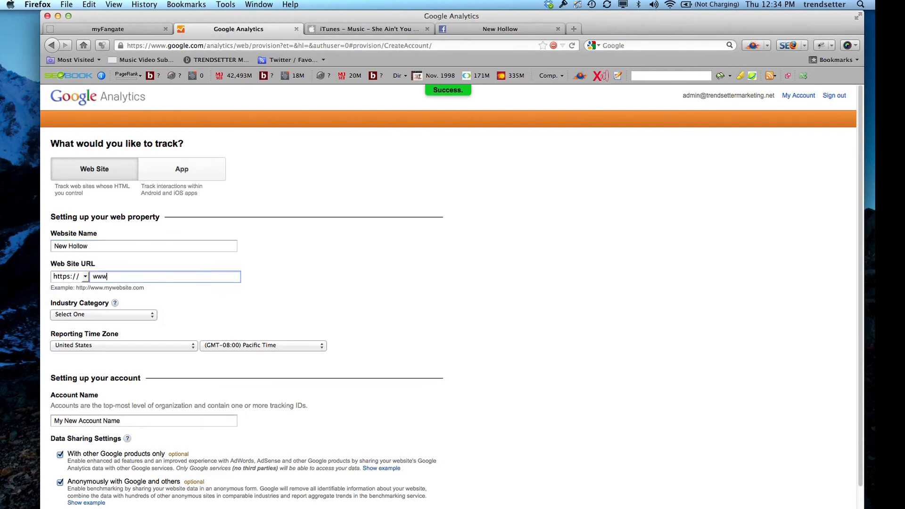
type(".myfangate.com/")
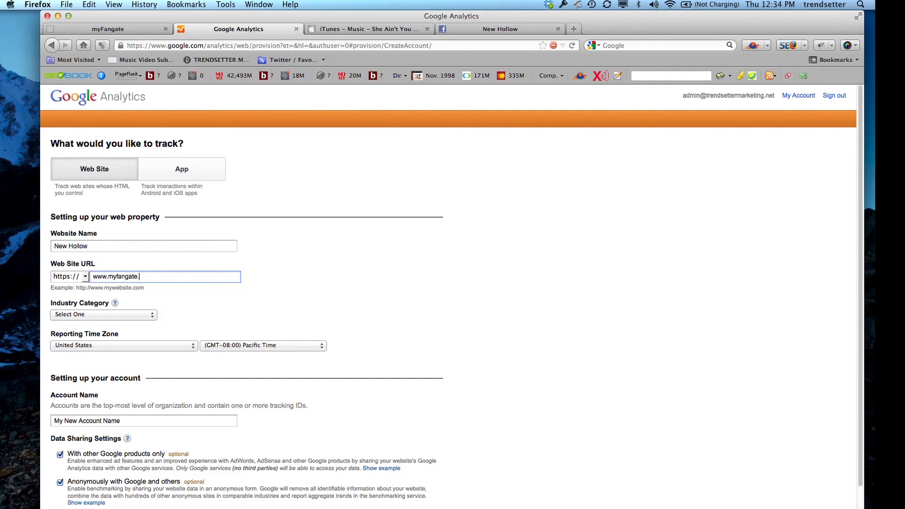
Set the industry category to Media and Entertainment and the reporting time zone to (GMT-05:00) Eastern Time.
left_click(108, 318)
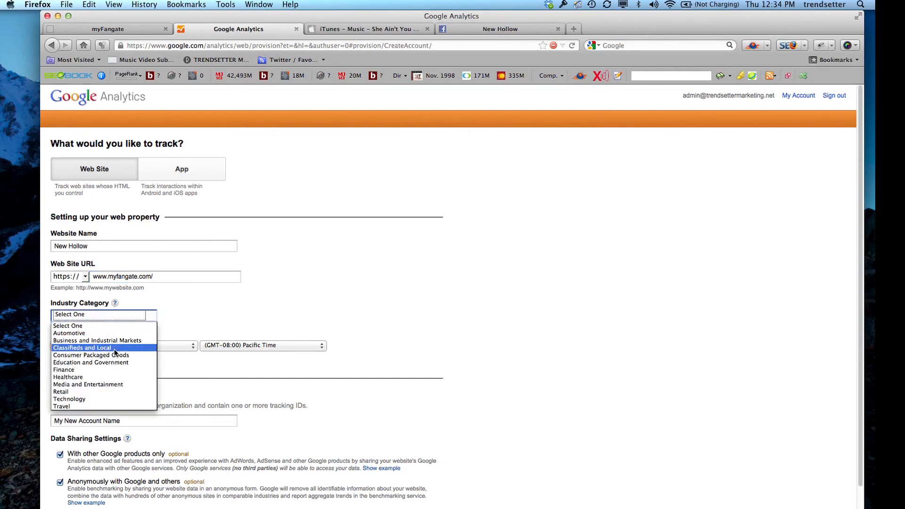
left_click(117, 385)
left_click(232, 345)
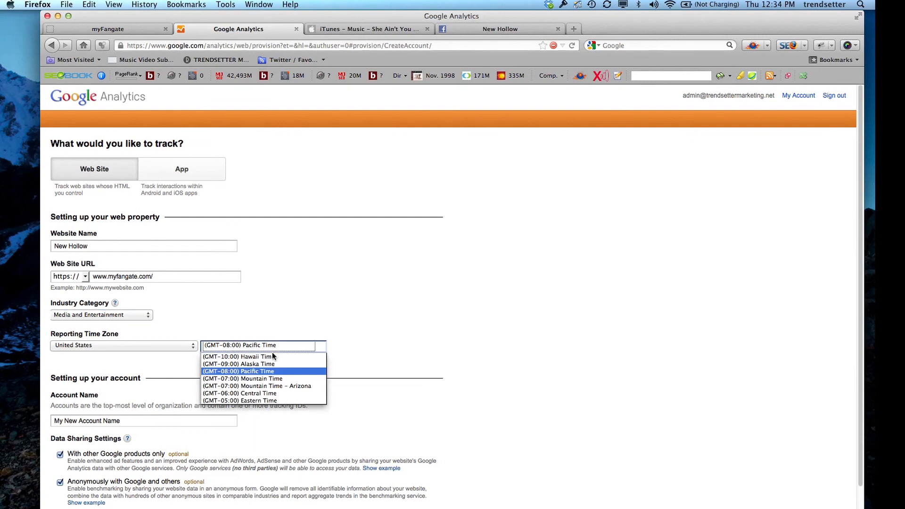
left_click(293, 400)
Name the account New Hollow Music Video and turn off both data sharing options.
left_click(124, 422)
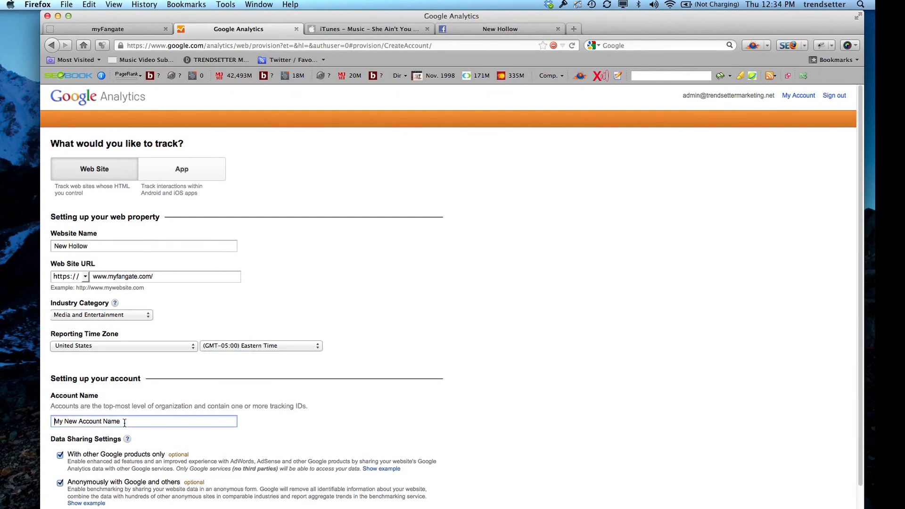
type("New Hollow Music Video")
left_click(61, 459)
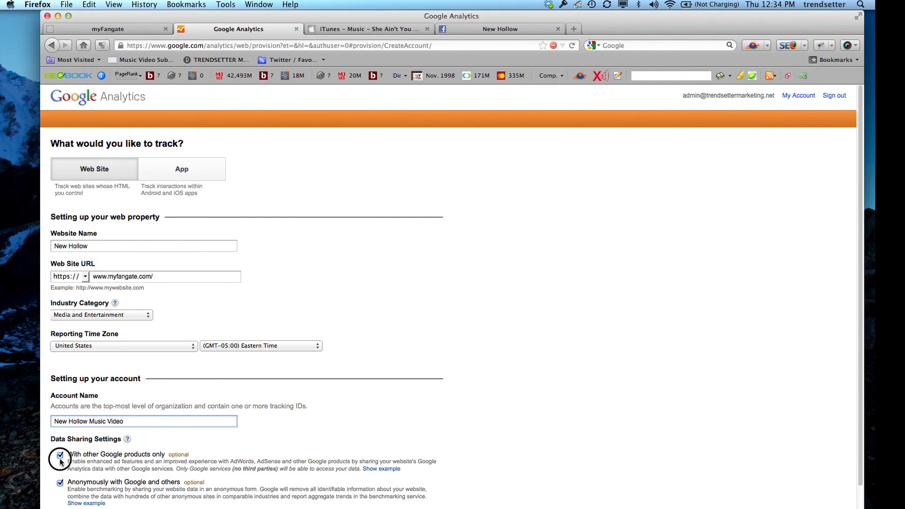
left_click(60, 455)
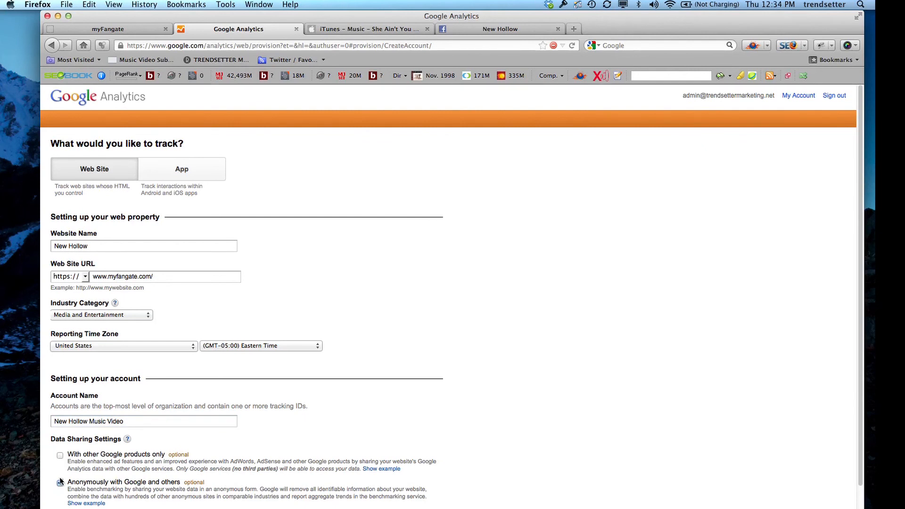
left_click(154, 277)
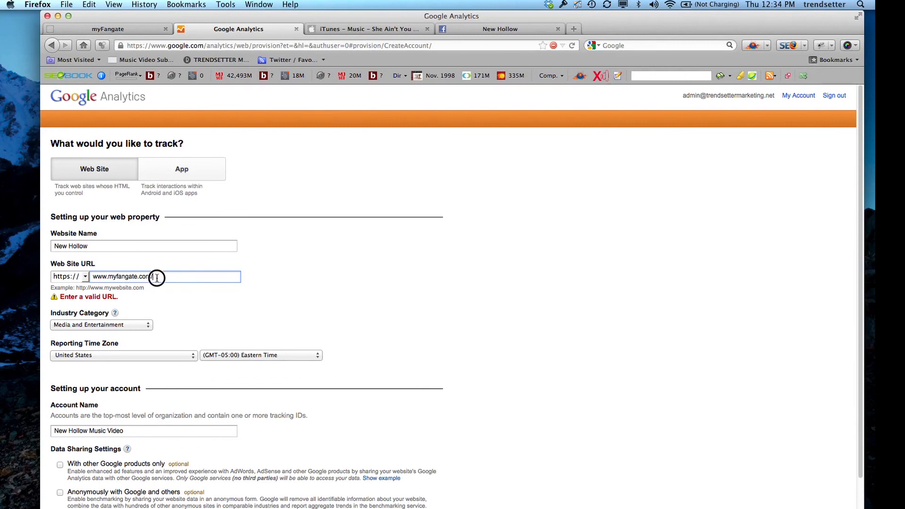
key("BackSpace")
scroll(200, 306, "down", 3)
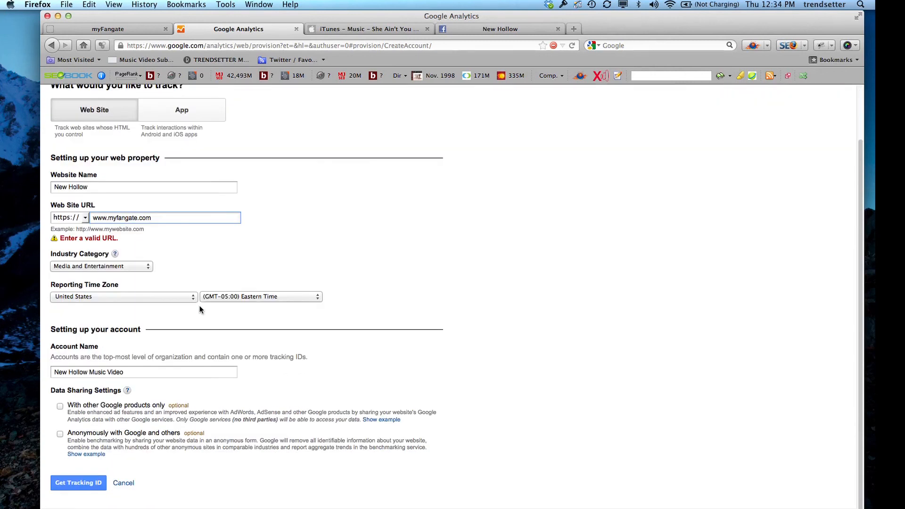
left_click(78, 482)
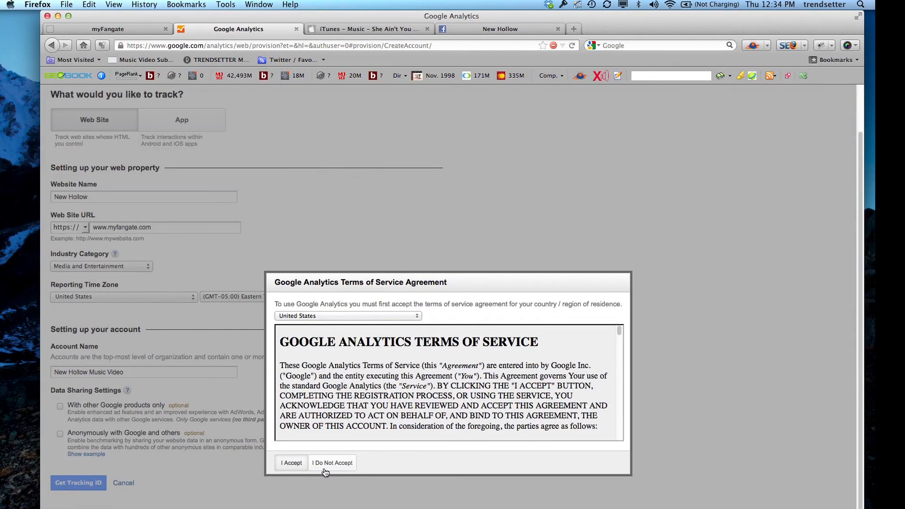
left_click(291, 463)
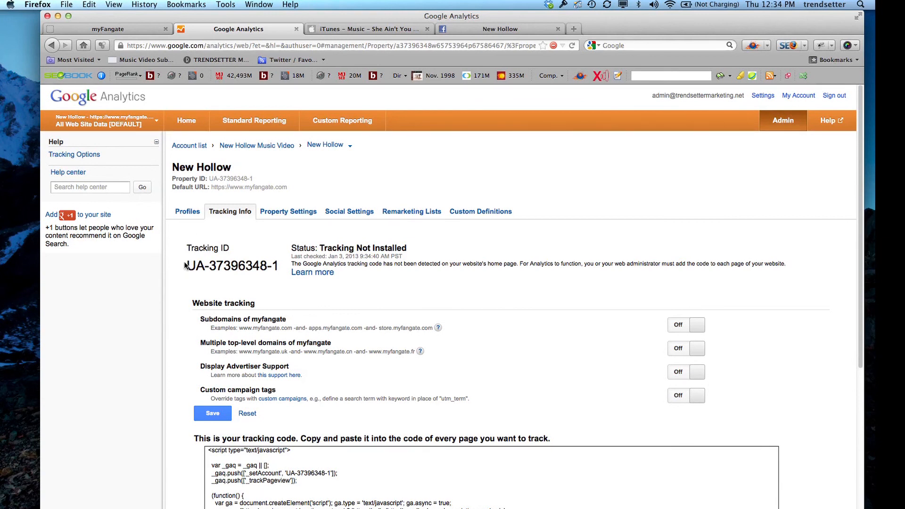
Copy the new property's tracking ID into the myFangate Google Analytics widget and save the widget's changes.
left_click_drag(185, 265, 278, 265)
key("super+c")
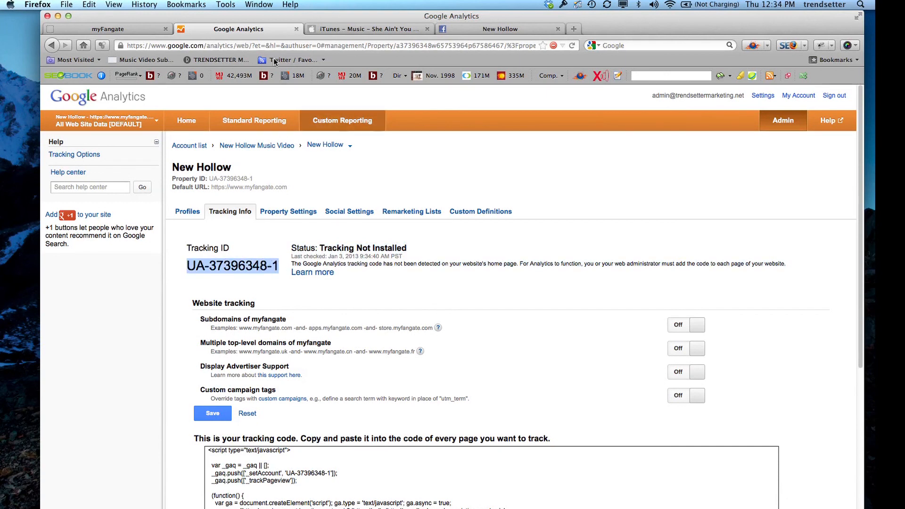
left_click(121, 29)
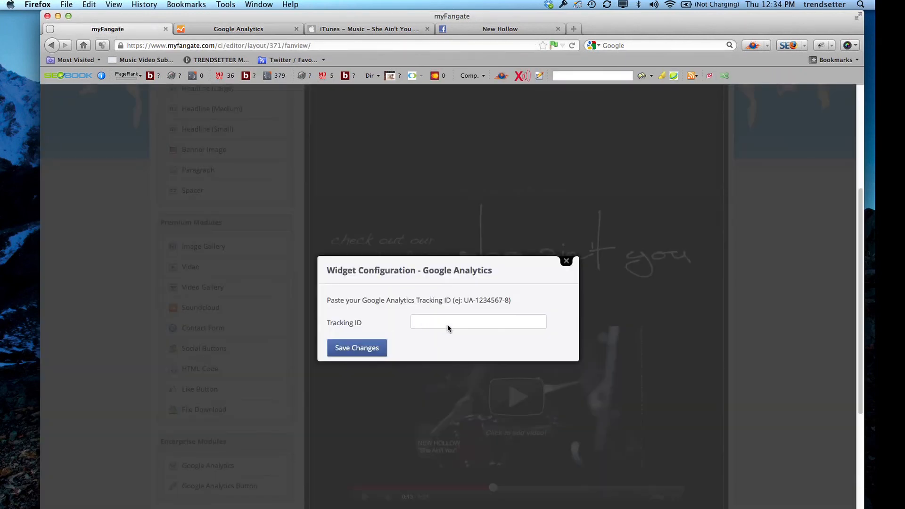
key("super+v")
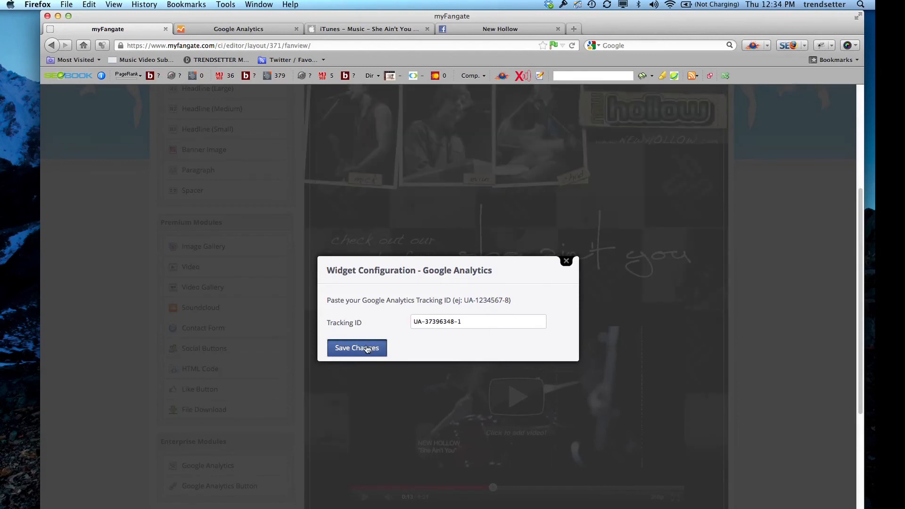
left_click(366, 346)
Advance the New Hollow page from the widget layout to the Preview stage.
scroll(110, 349, "down", 5)
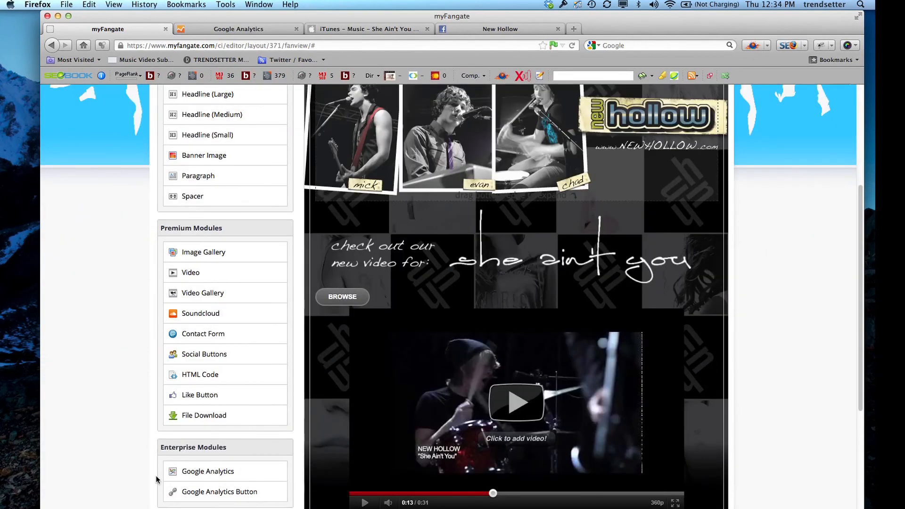
scroll(123, 453, "down", 5)
left_click(269, 454)
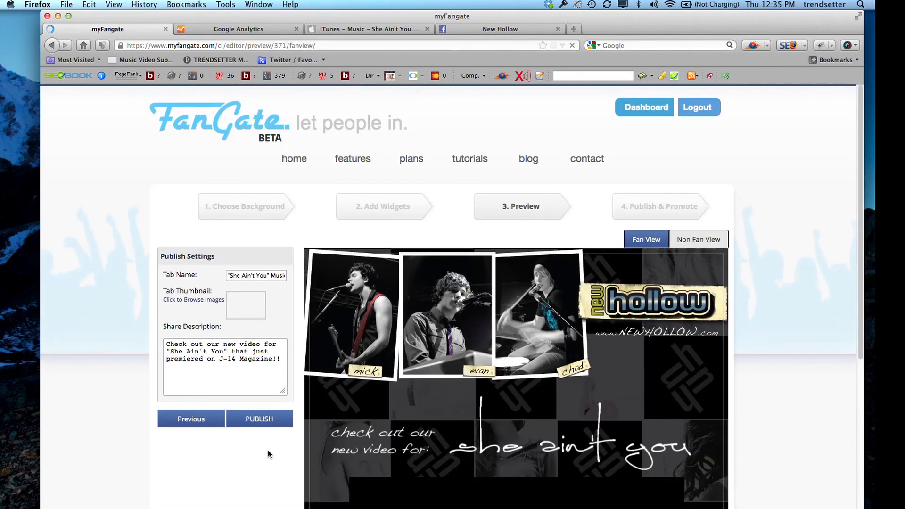
Reload the New Hollow "She Ain't You" Music Video page on Facebook to view the updated version.
left_click(491, 29)
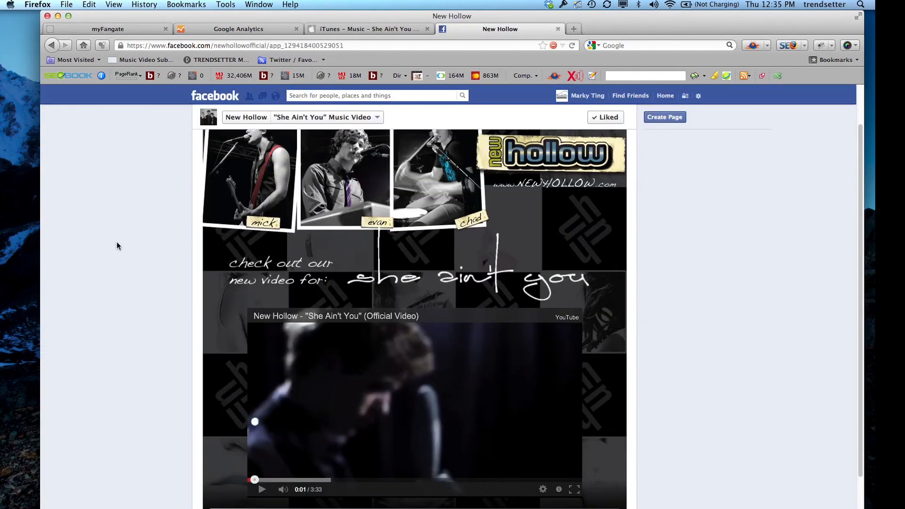
left_click(89, 5)
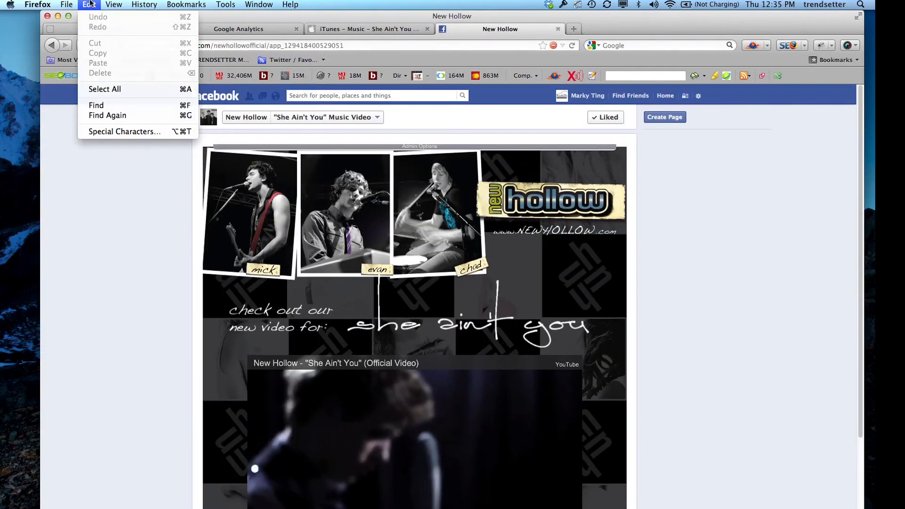
left_click(139, 262)
left_click(572, 45)
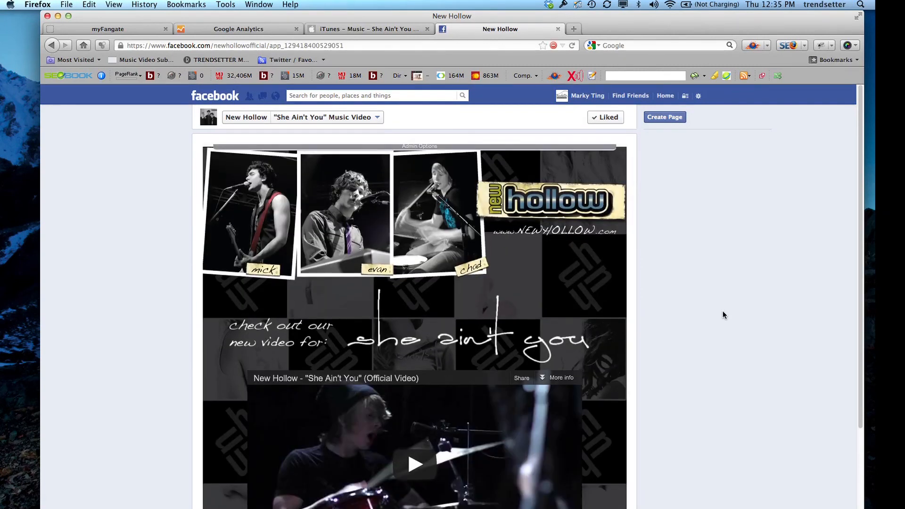
Return to Google Analytics and save the website tracking settings for the New Hollow property.
left_click(239, 27)
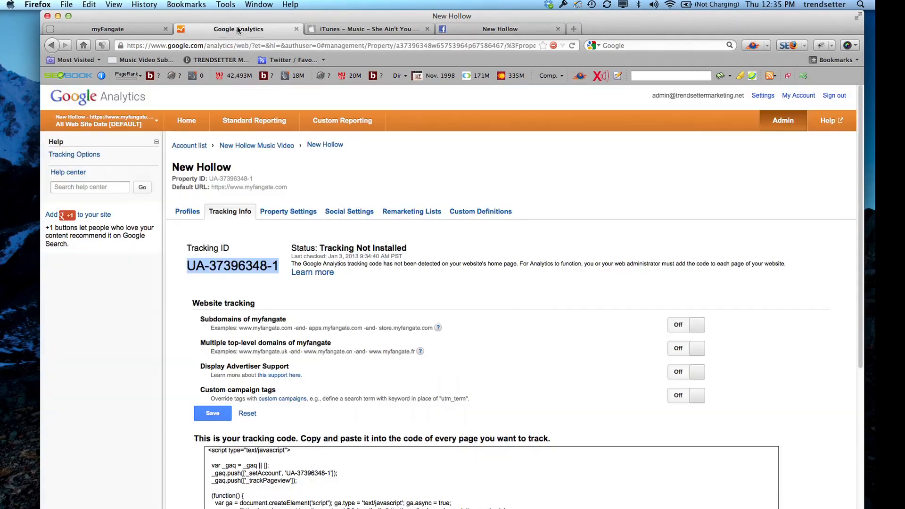
scroll(119, 368, "down", 5)
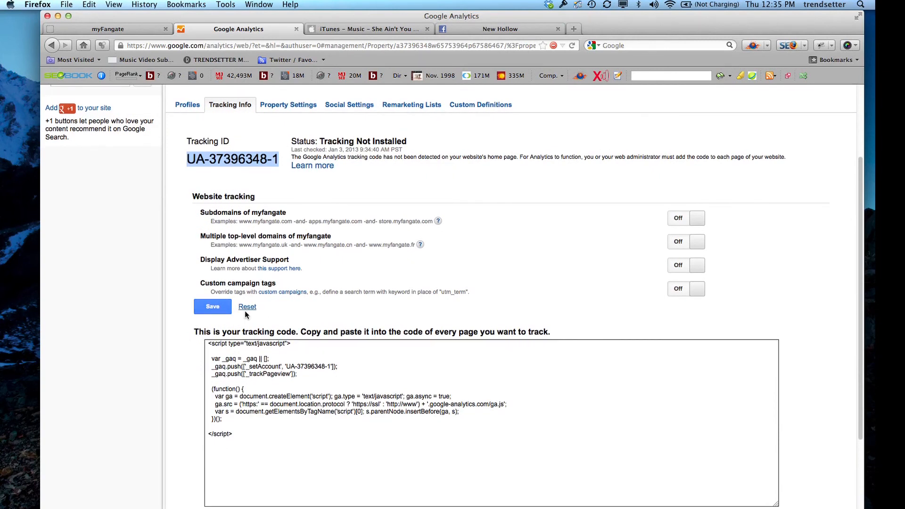
left_click(211, 307)
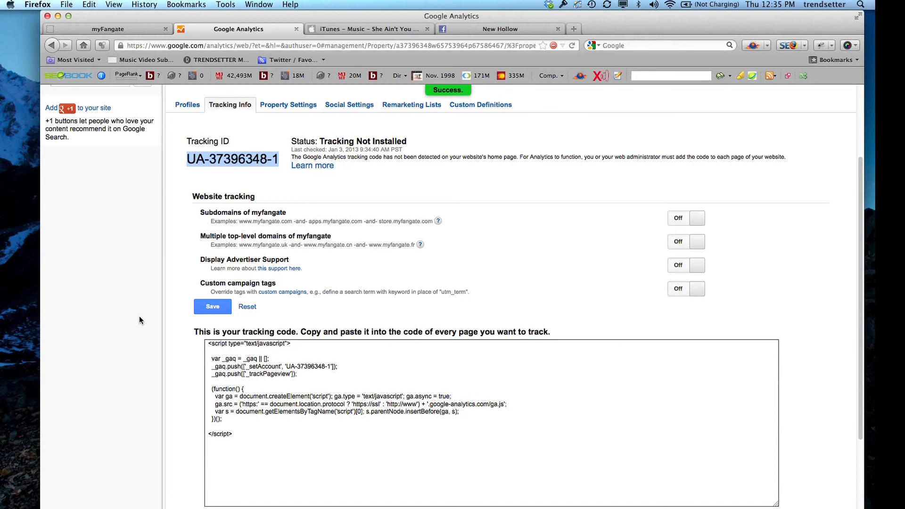
Open the Real-Time Overview report for the New Hollow property in Google Analytics.
scroll(139, 319, "up", 5)
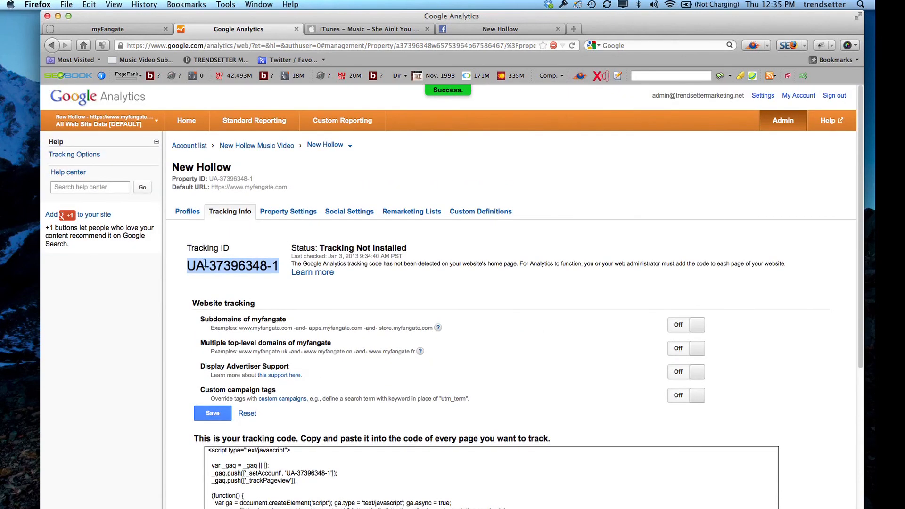
left_click(184, 123)
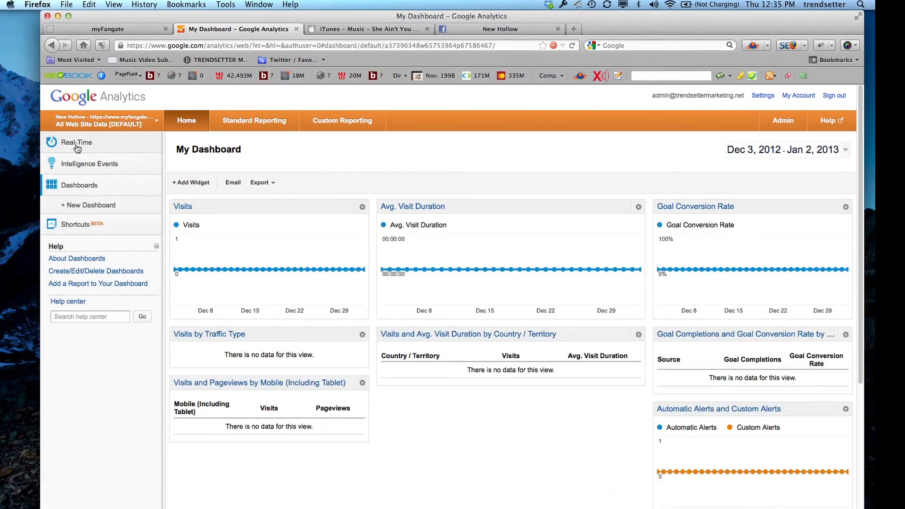
left_click(74, 147)
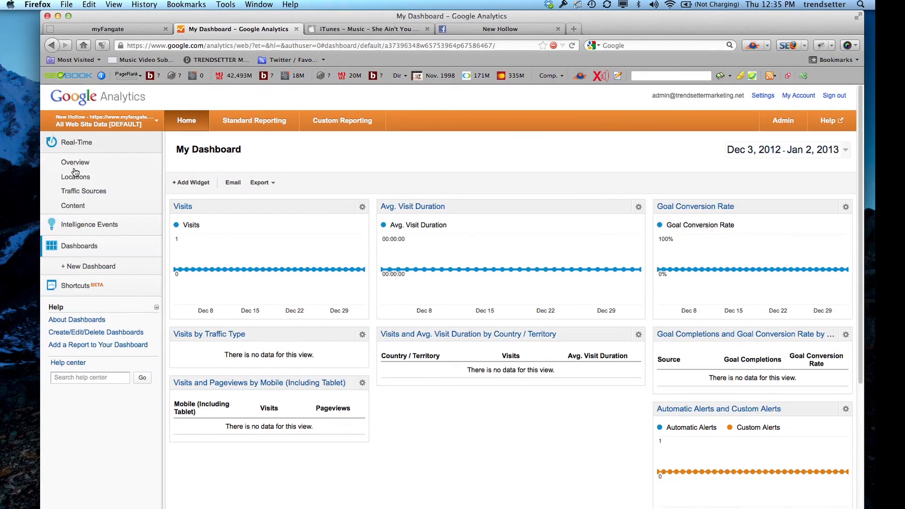
left_click(74, 163)
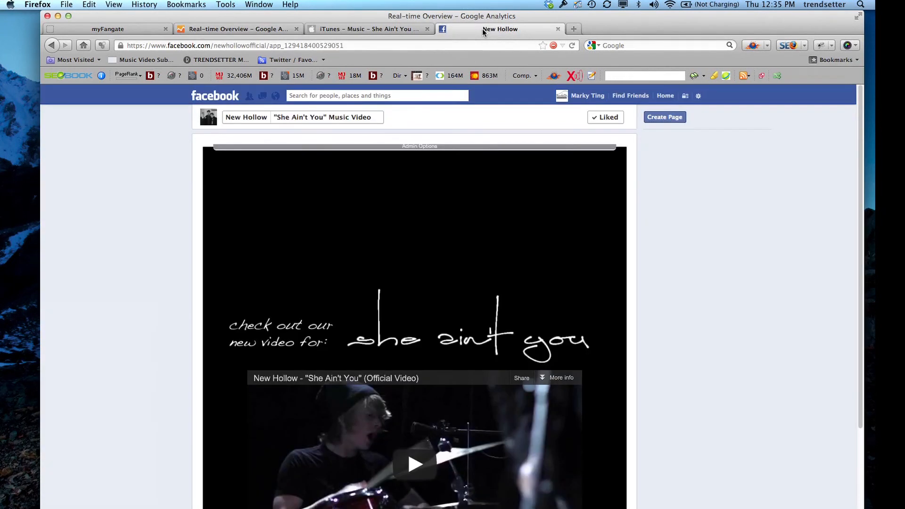
Detach the New Hollow Facebook page into its own browser window beside the Google Analytics window.
left_click(477, 30)
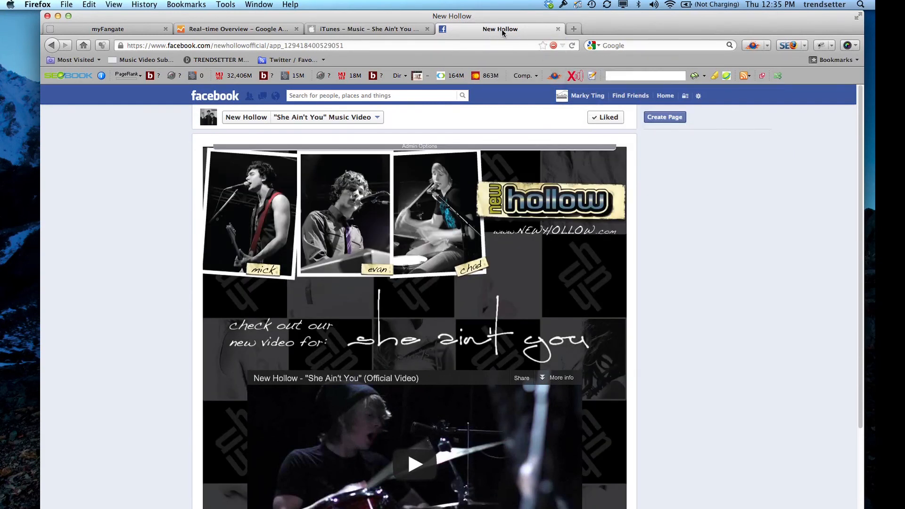
left_click_drag(505, 32, 800, 65)
left_click(800, 62)
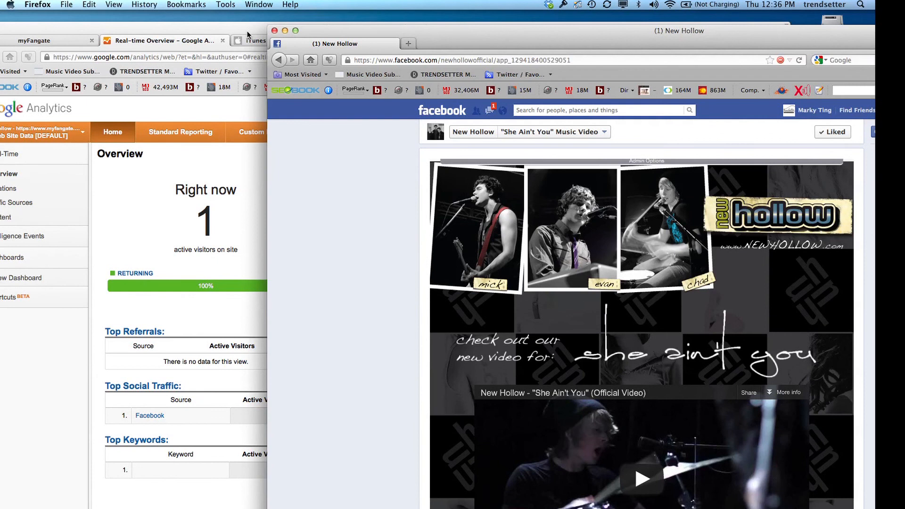
Examine active visitors, pageviews, top active pages and visitor location in the Real-Time Overview alongside the open Facebook page.
left_click(247, 30)
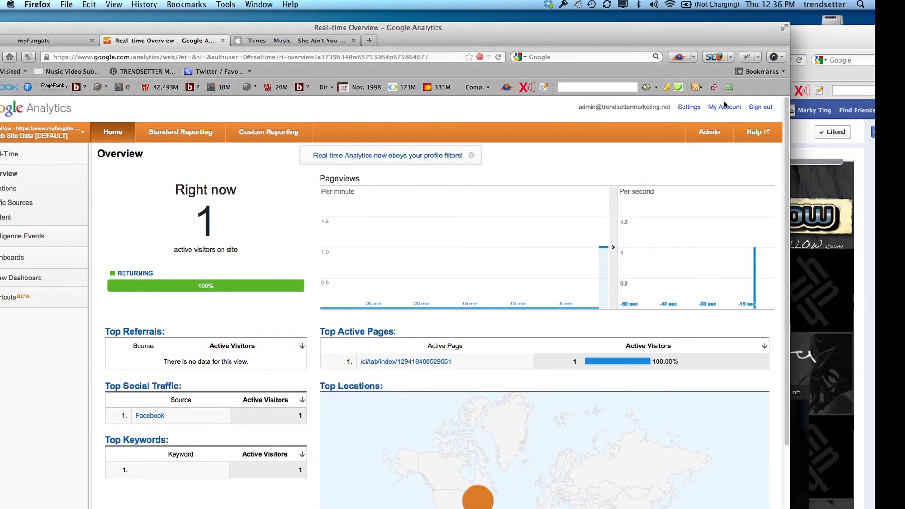
left_click_drag(807, 40, 744, 19)
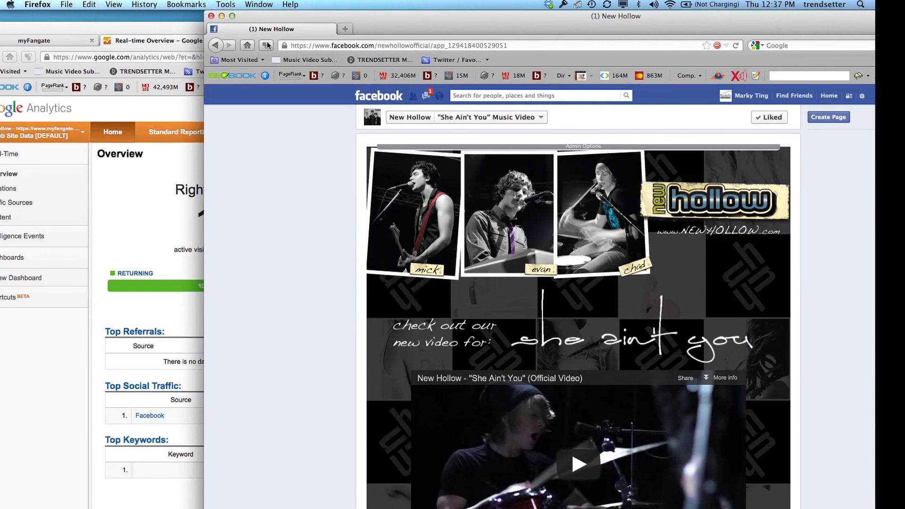
left_click(170, 34)
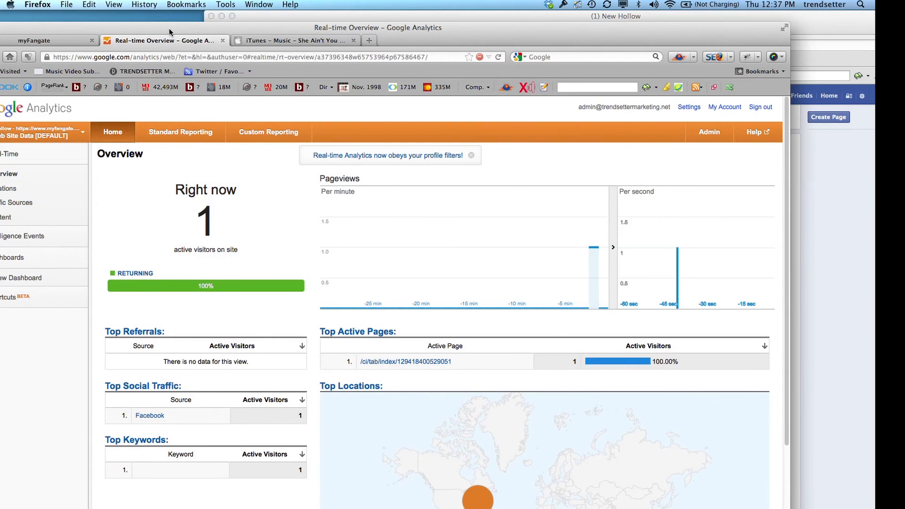
left_click_drag(401, 29, 487, 18)
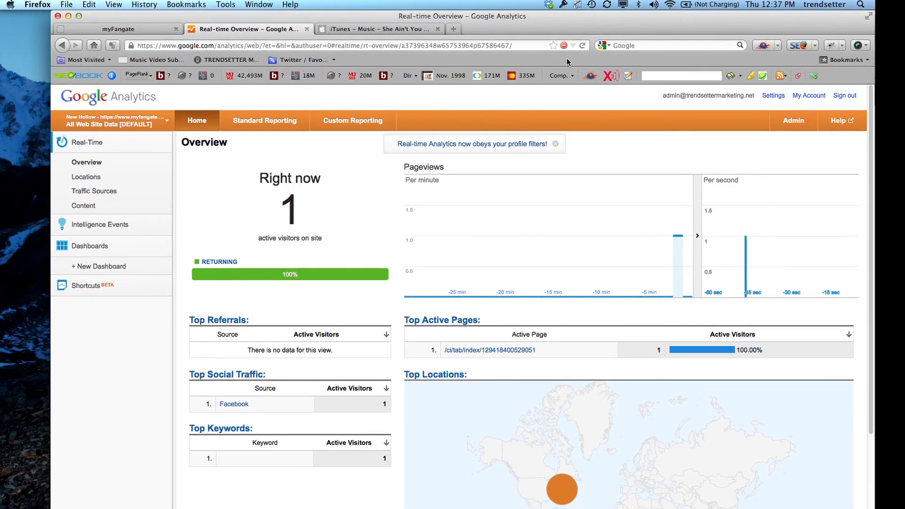
left_click_drag(603, 16, 489, 16)
left_click(775, 30)
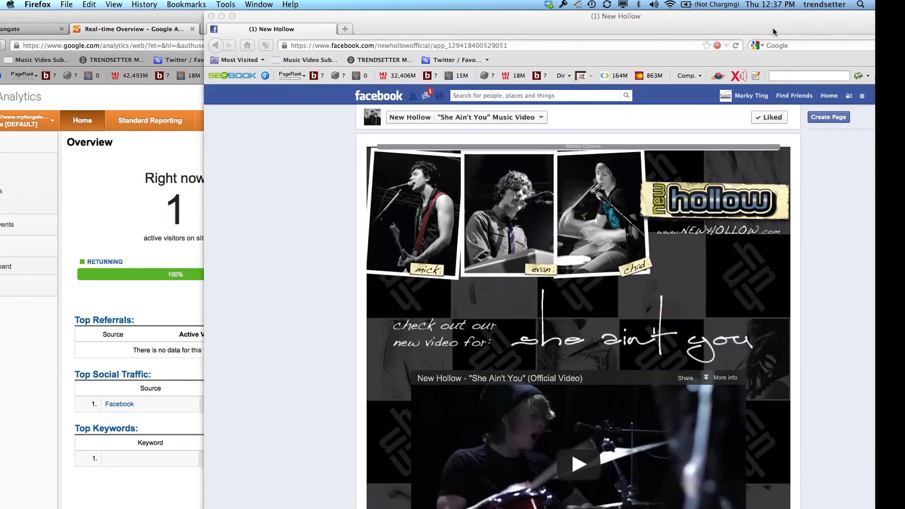
left_click(154, 21)
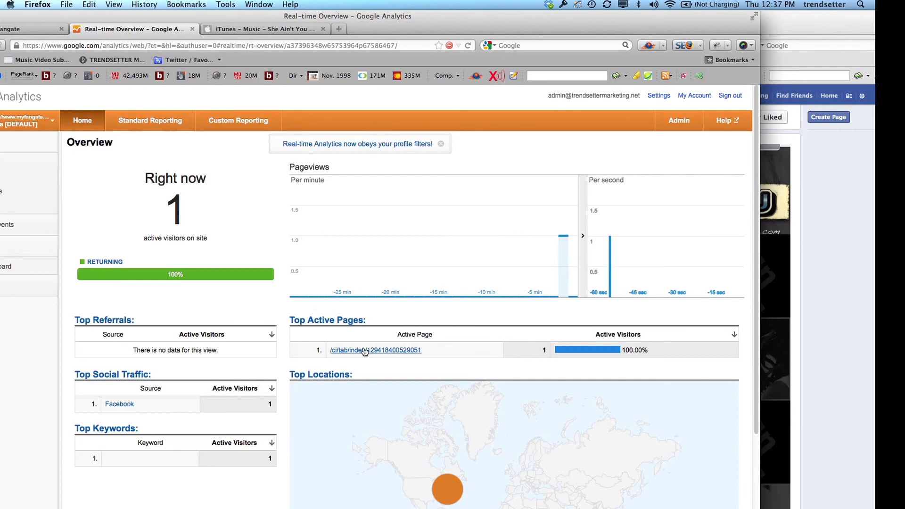
mouse_move(460, 490)
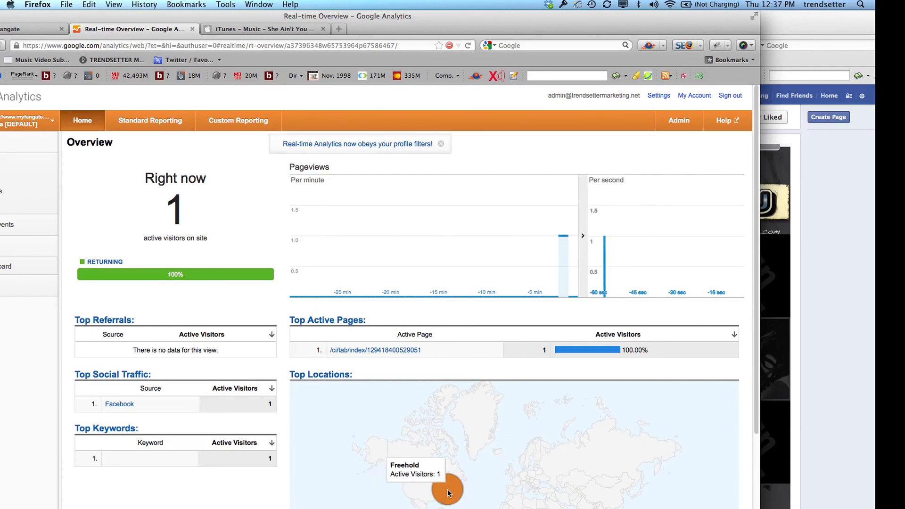
left_click(839, 311)
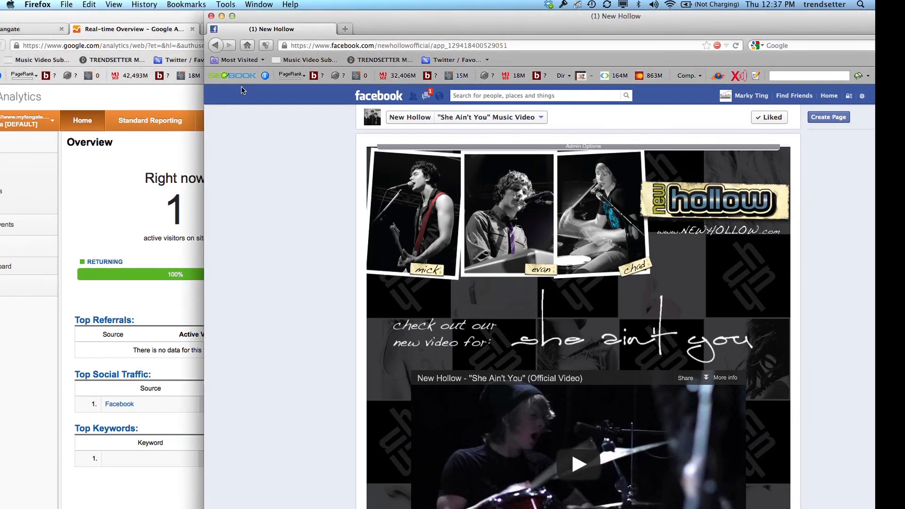
Return to the myFangate dashboard and try to open New Hollow's "She Ain't You" tab for editing.
left_click_drag(253, 19, 372, 42)
left_click(341, 38)
left_click_drag(414, 21, 568, 21)
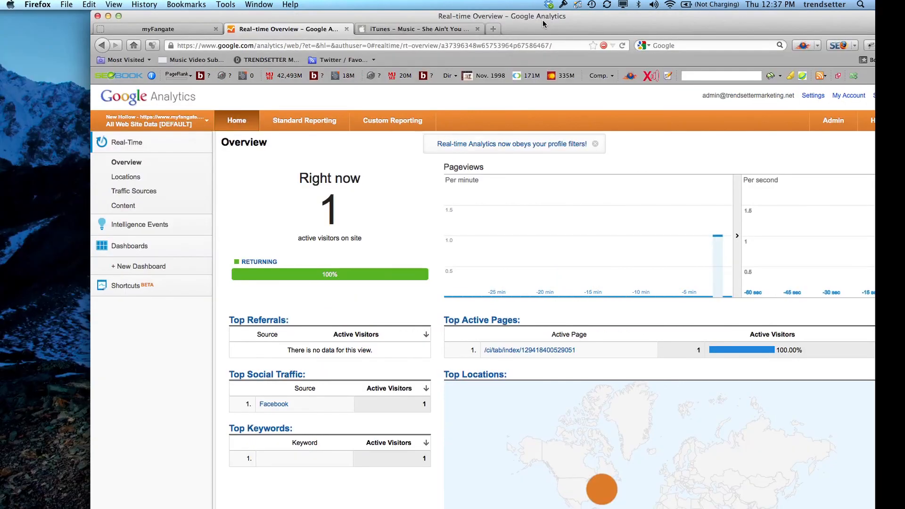
left_click(160, 30)
scroll(144, 256, "down", 15)
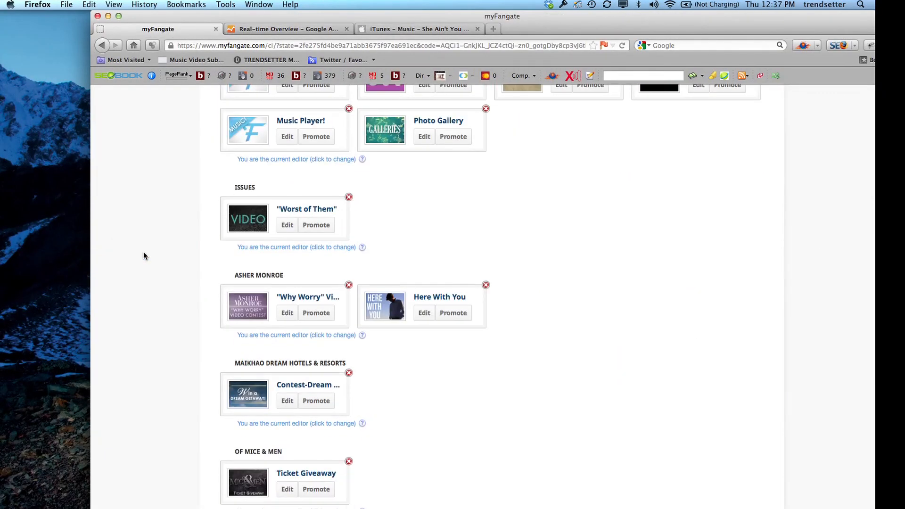
scroll(144, 256, "down", 10)
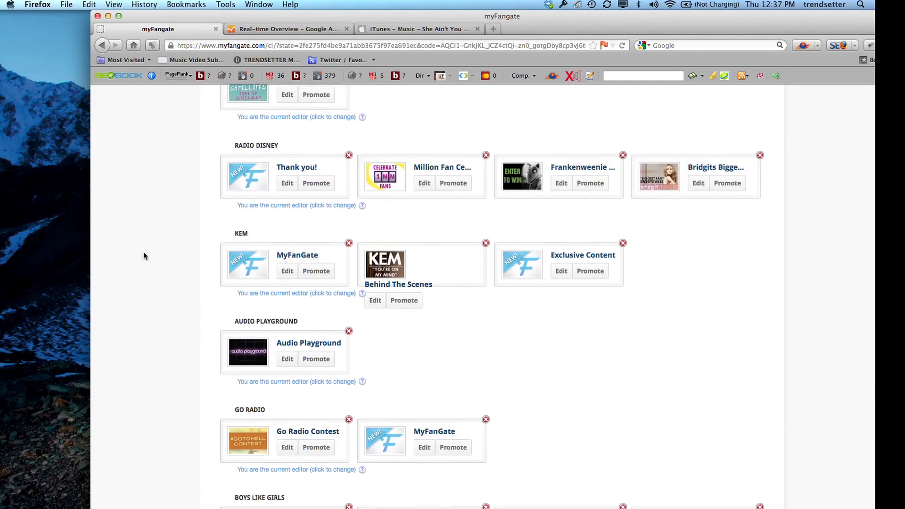
scroll(144, 256, "down", 7)
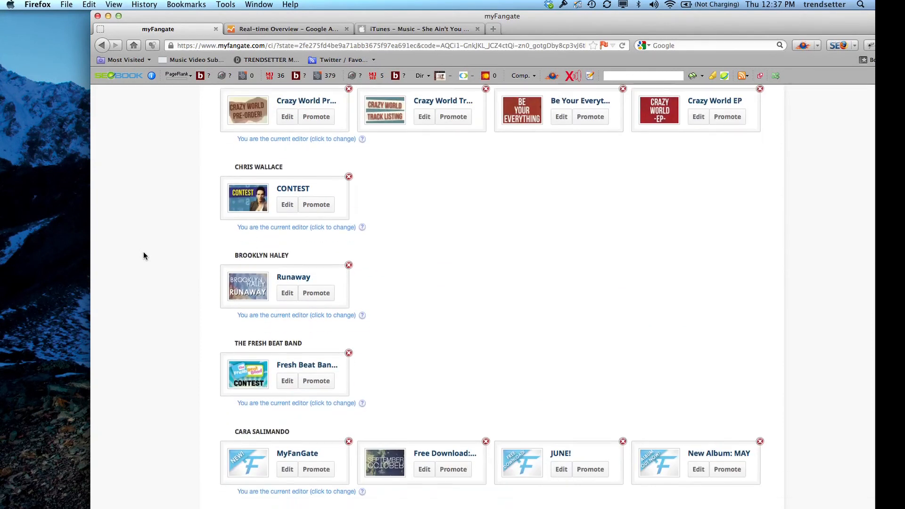
left_click(287, 331)
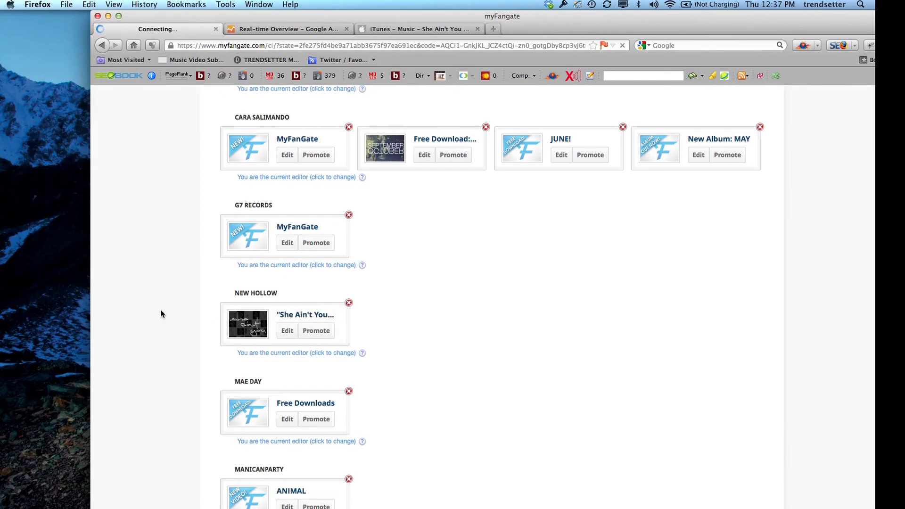
left_click_drag(632, 26, 547, 26)
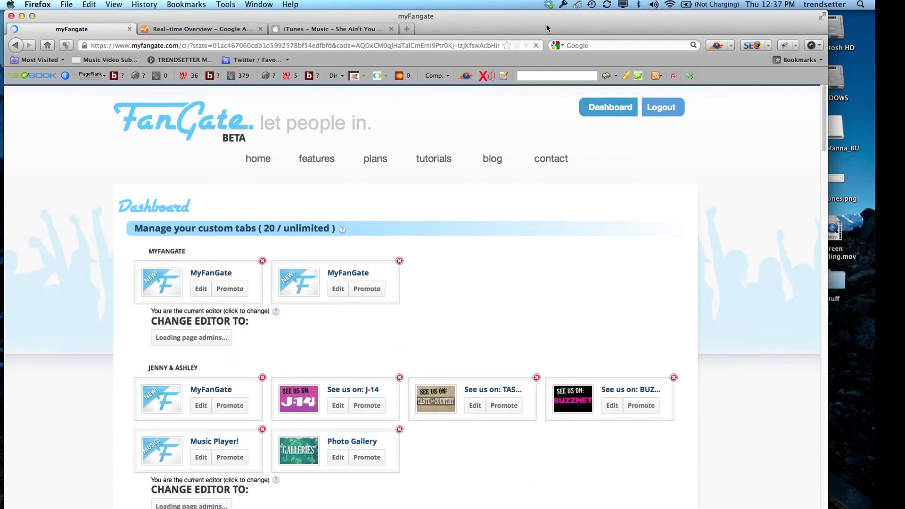
Open New Hollow's "She Ain't You" tab for editing from the reloaded dashboard and go to the Add Widgets stage.
scroll(525, 302, "down", 15)
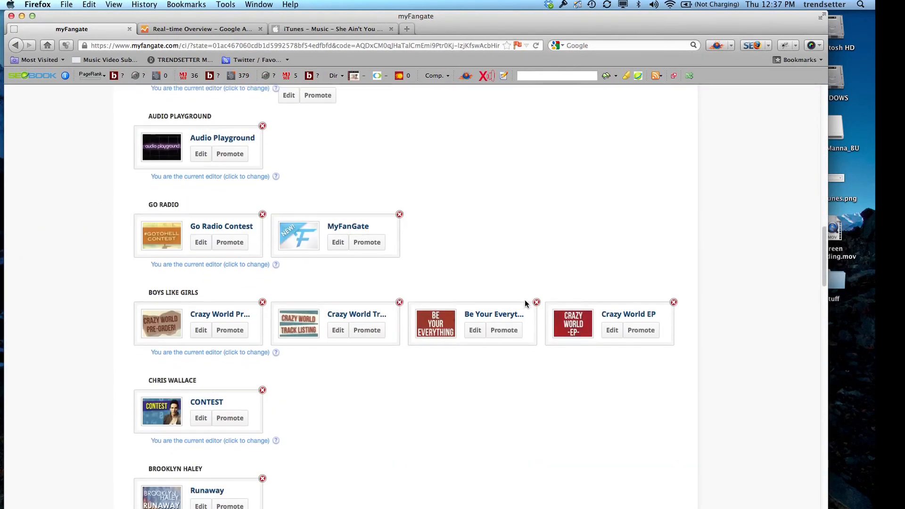
scroll(525, 302, "down", 5)
scroll(493, 295, "down", 3)
scroll(421, 267, "down", 3)
left_click(200, 369)
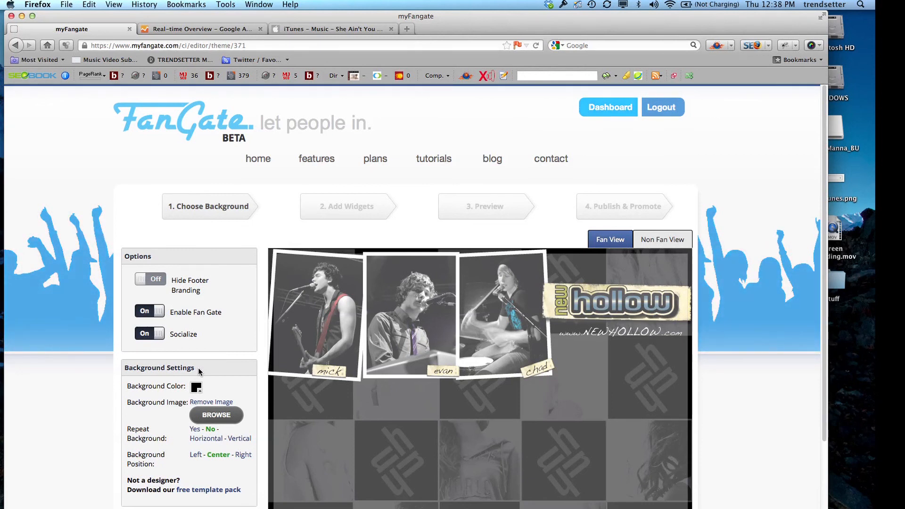
left_click(346, 205)
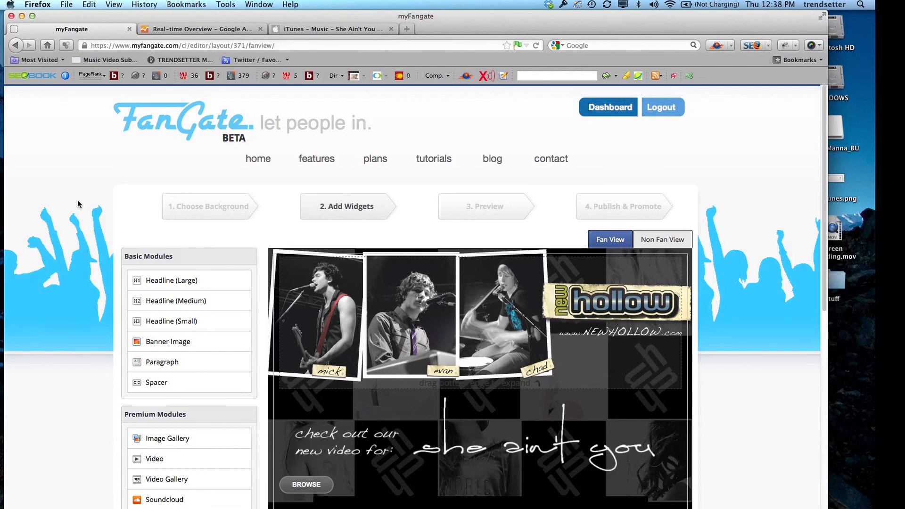
Add a Spacer module to the fan view layout and position it directly below the video.
scroll(79, 204, "down", 6)
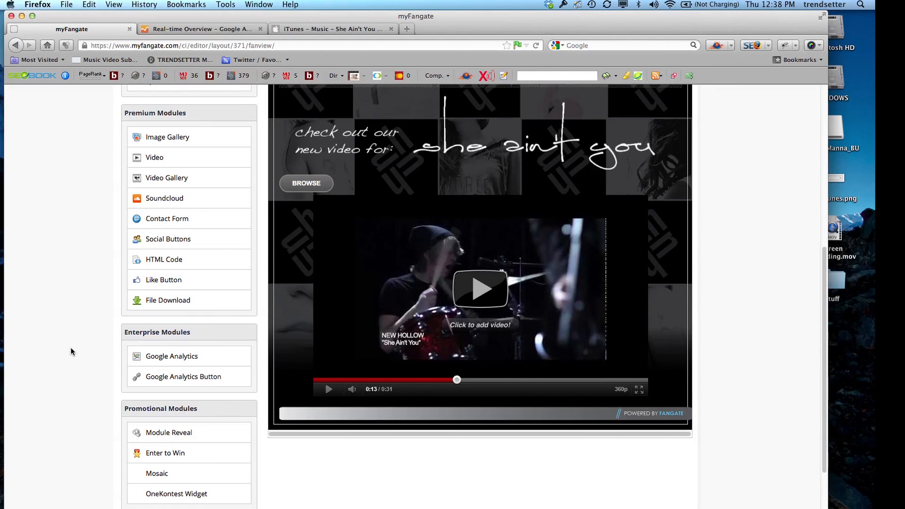
scroll(70, 252, "up", 3)
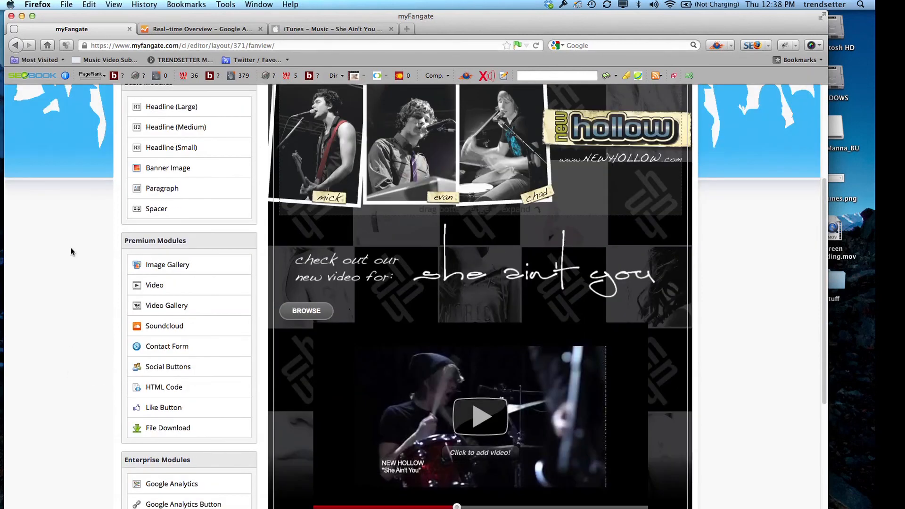
scroll(71, 251, "up", 4)
scroll(70, 252, "down", 3)
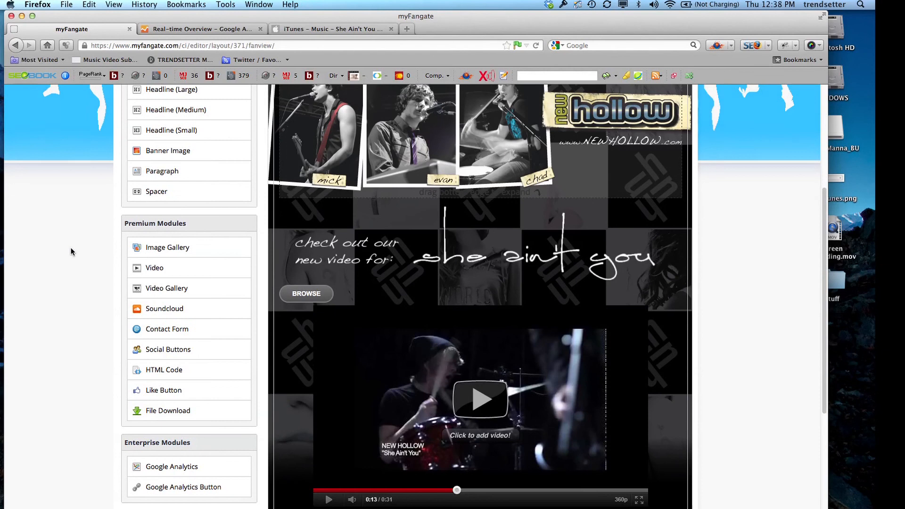
scroll(70, 251, "up", 1)
left_click_drag(177, 222, 319, 507)
scroll(753, 446, "down", 3)
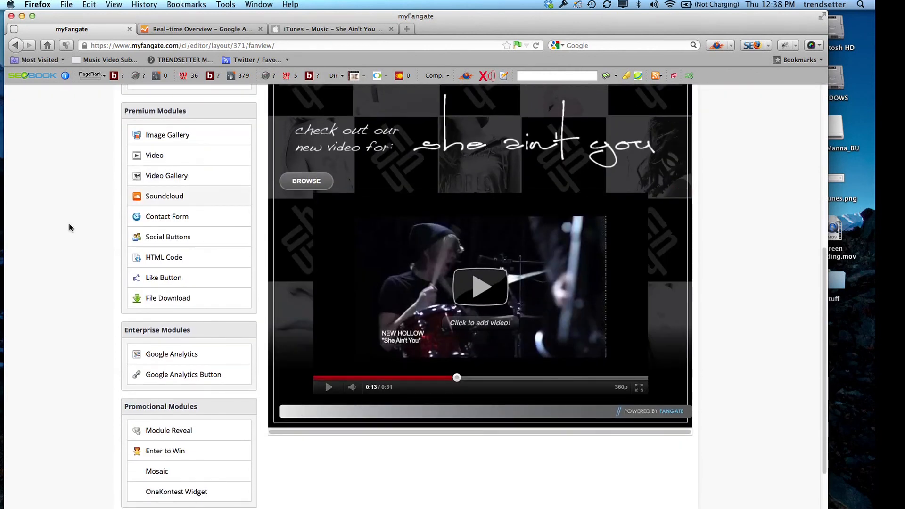
scroll(70, 226, "up", 5)
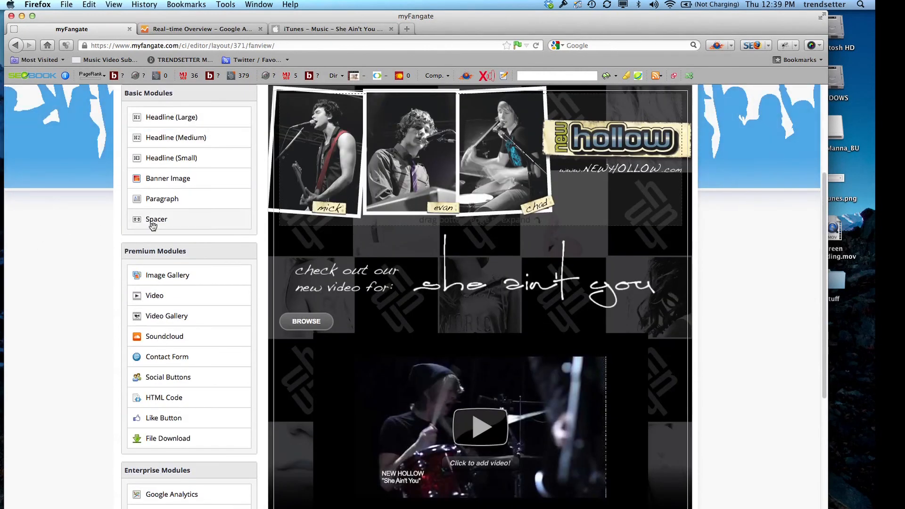
left_click_drag(153, 226, 306, 345)
scroll(736, 427, "down", 4)
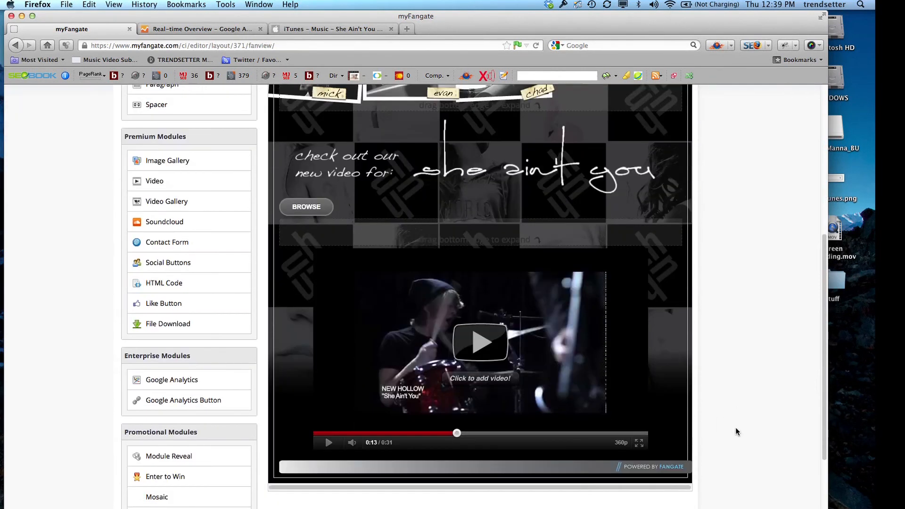
left_click_drag(448, 231, 446, 431)
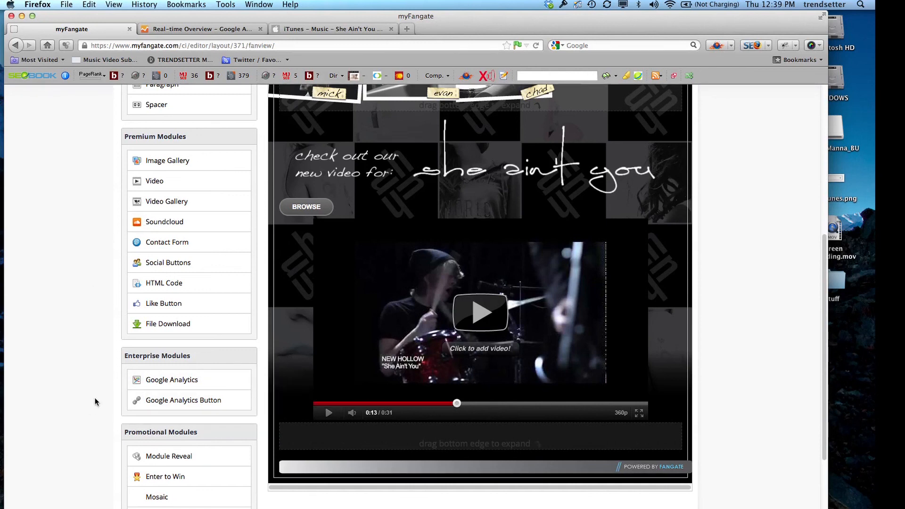
Add a Banner Image module below the new spacer at the end of the layout.
scroll(98, 275, "up", 3)
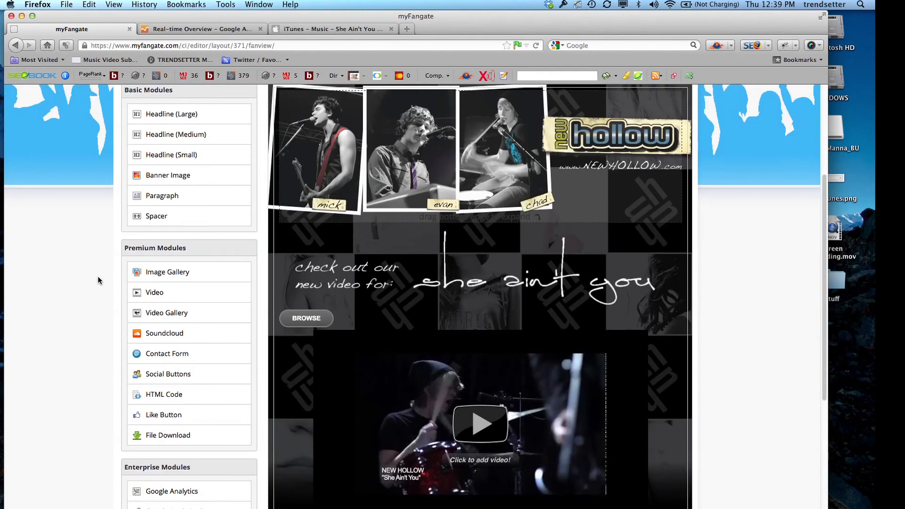
left_click_drag(159, 175, 326, 503)
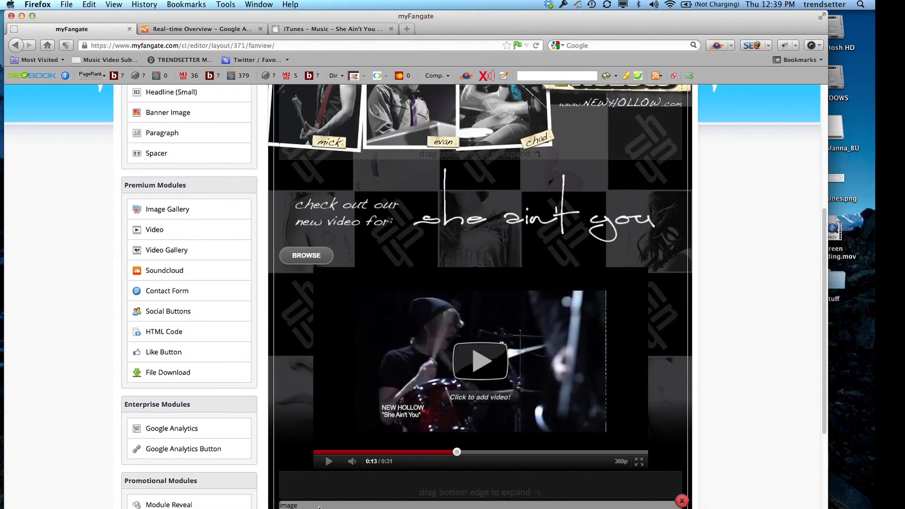
scroll(723, 422, "down", 3)
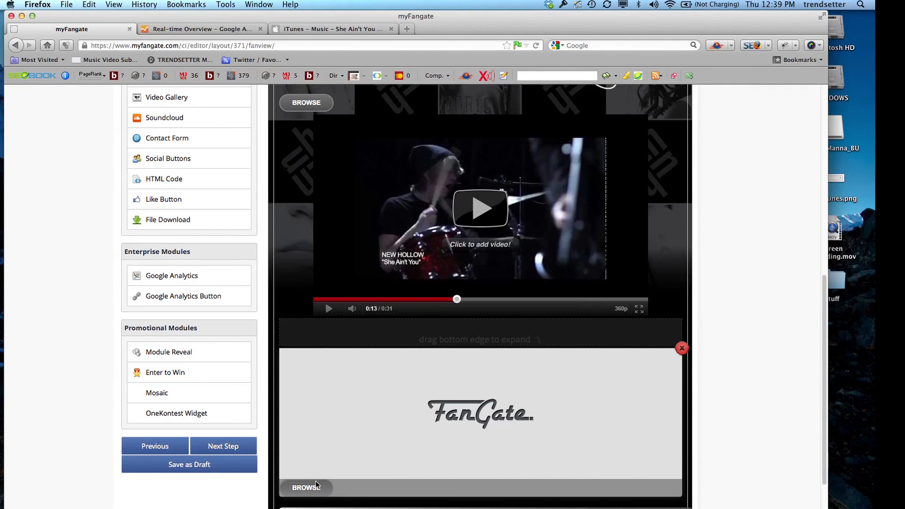
Examine the buy_itunes.png image on the desktop with Quick Look and in Preview, then close it.
left_click(721, 23)
left_click_drag(721, 23, 530, 34)
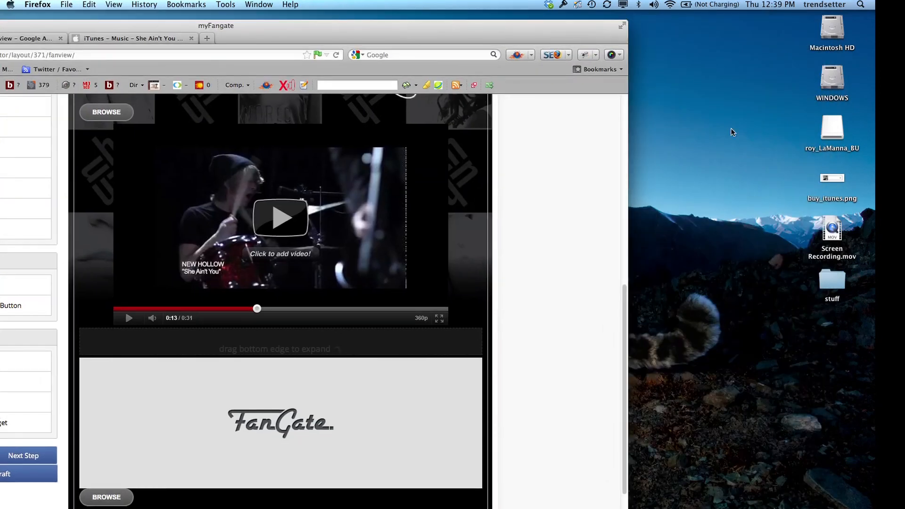
left_click(838, 183)
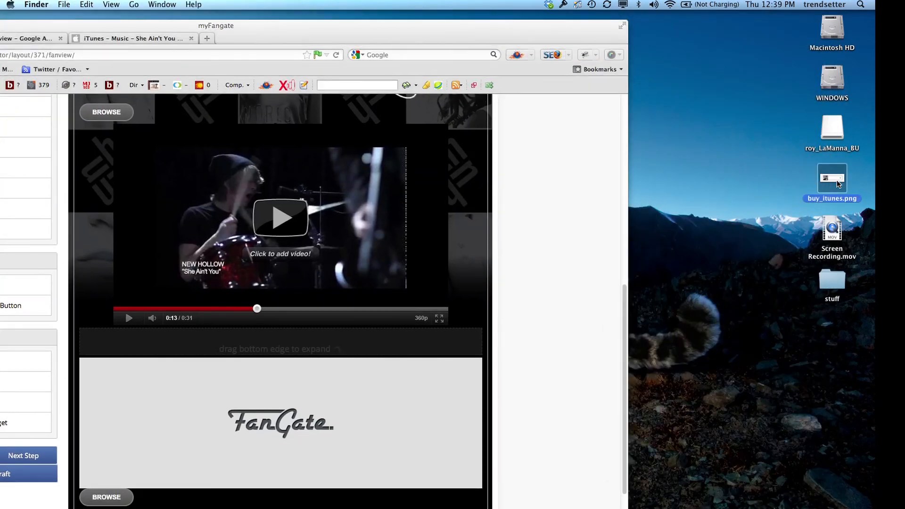
key("space")
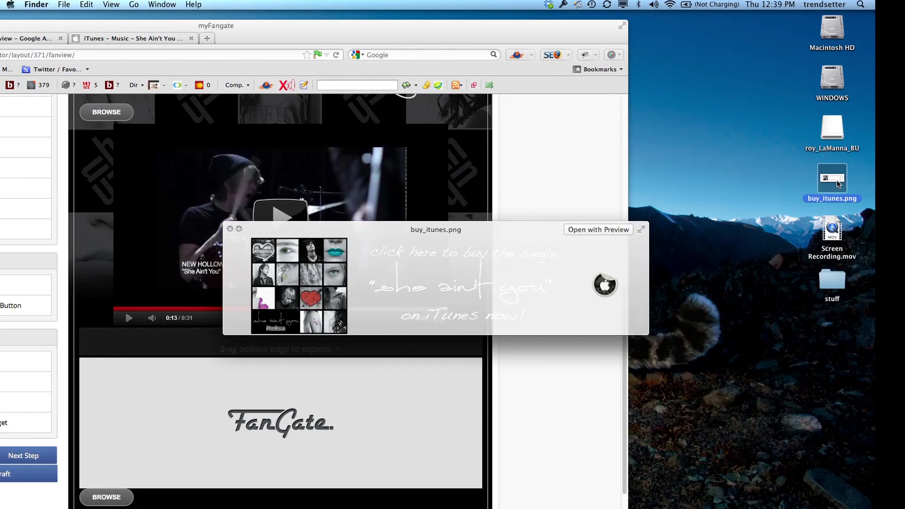
key("space")
key("space")
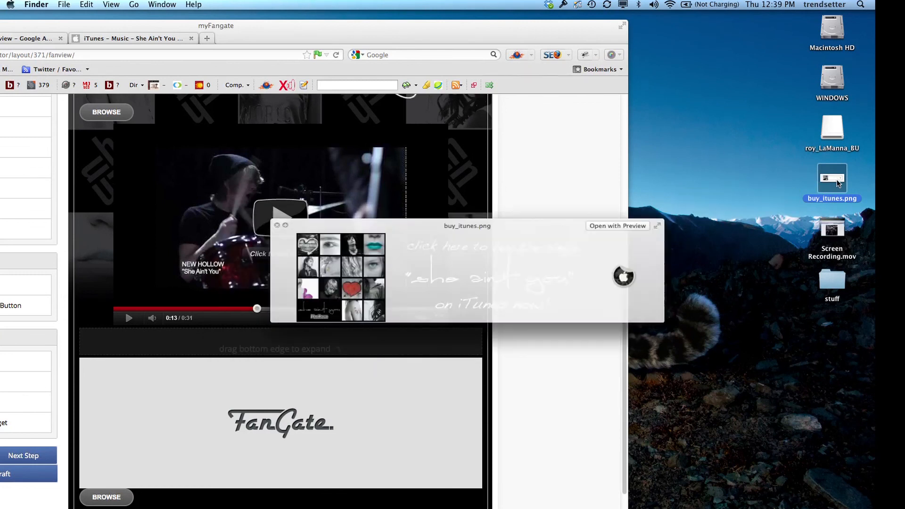
double_click(838, 183)
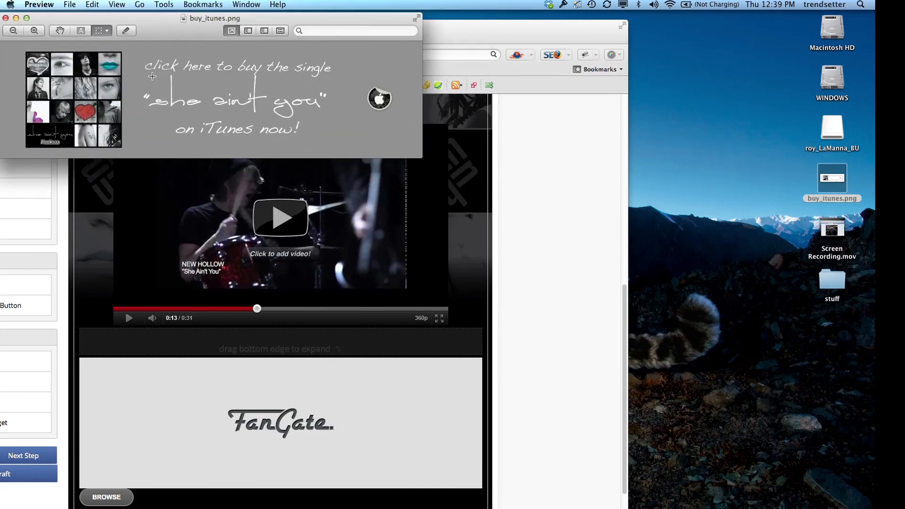
left_click(6, 18)
Upload buy_itunes.png from the Desktop folder as the picture of the new banner module below the spacer.
left_click_drag(83, 26, 333, 16)
left_click(358, 487)
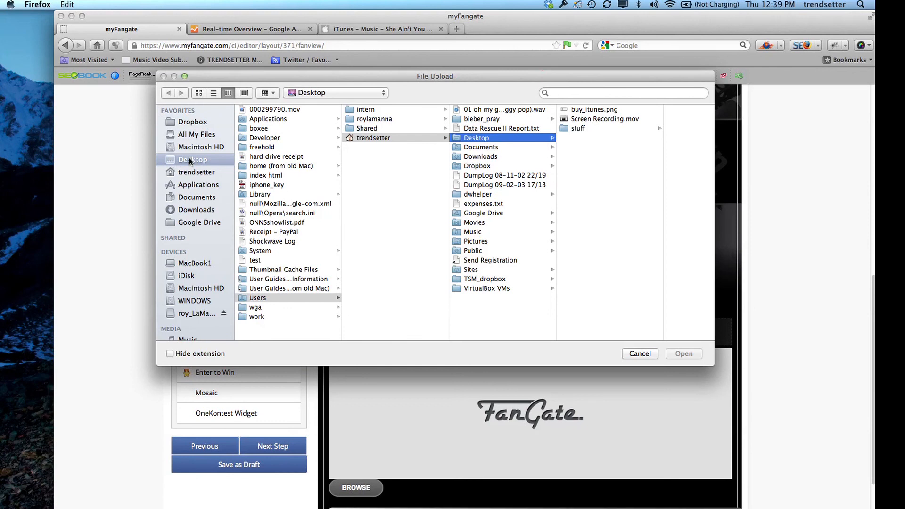
left_click(599, 112)
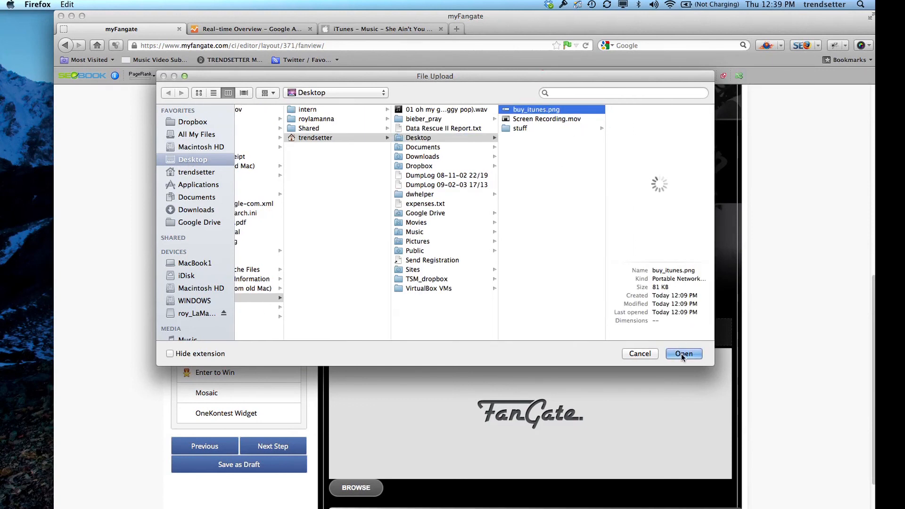
left_click(684, 353)
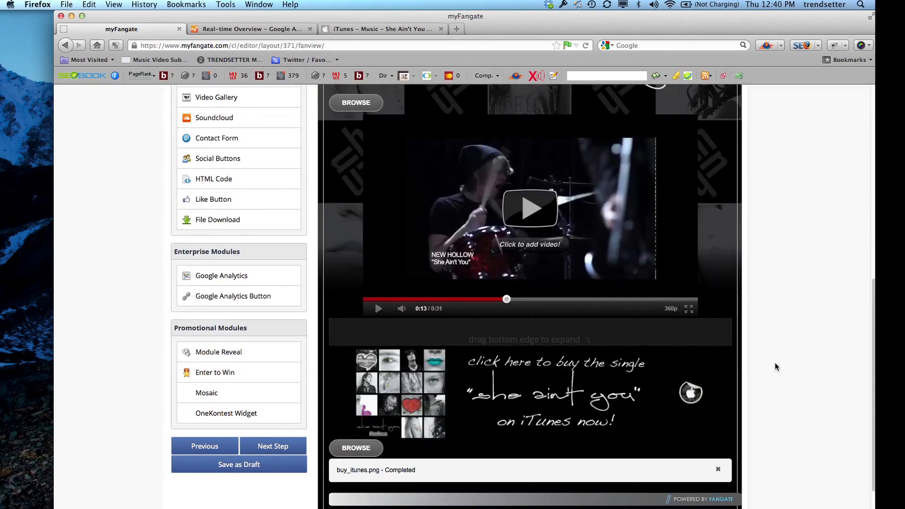
Preview the fan view with the iTunes banner below the video and return to the Add Widgets stage.
left_click(271, 448)
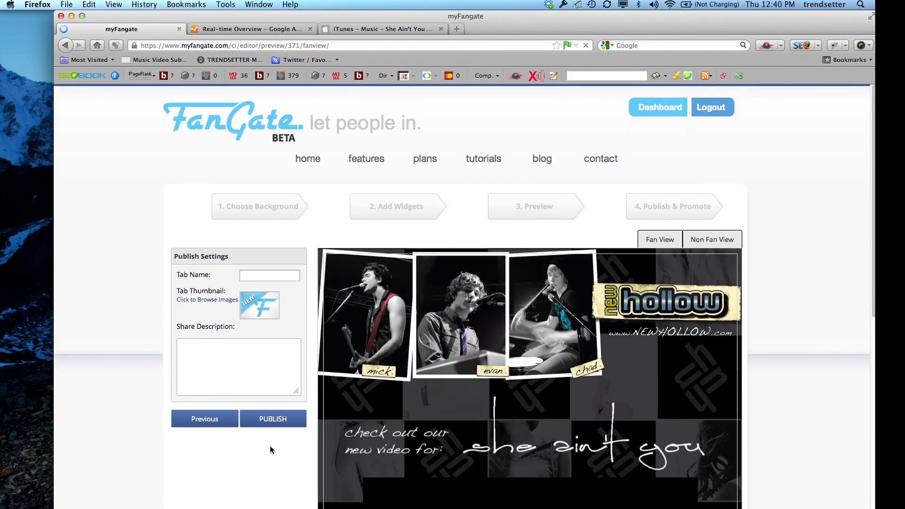
scroll(800, 340, "down", 10)
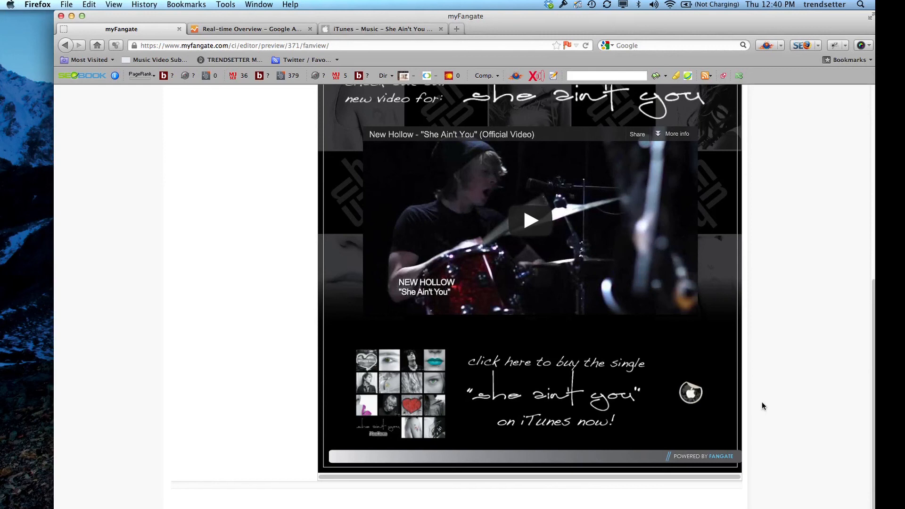
scroll(762, 401, "up", 3)
left_click(197, 206)
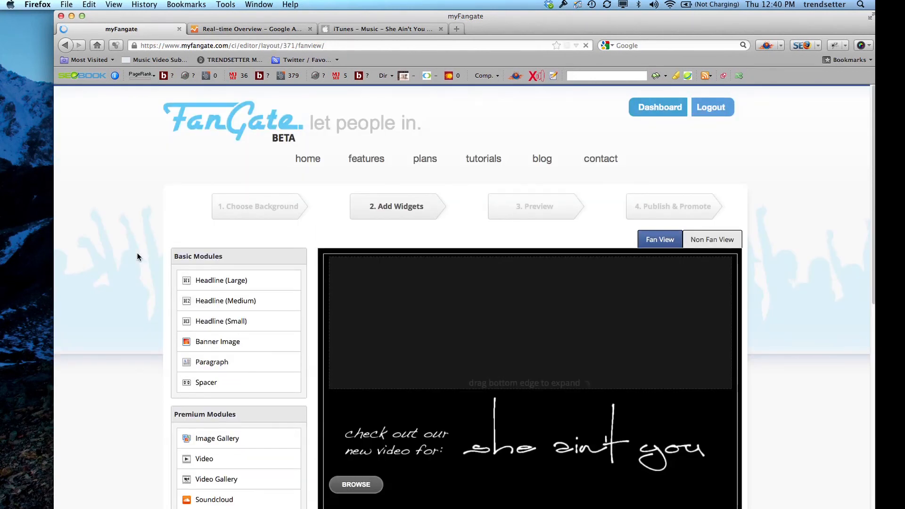
Compare the images listed in the Google Analytics Button configuration with the banner modules in the layout.
scroll(138, 256, "down", 5)
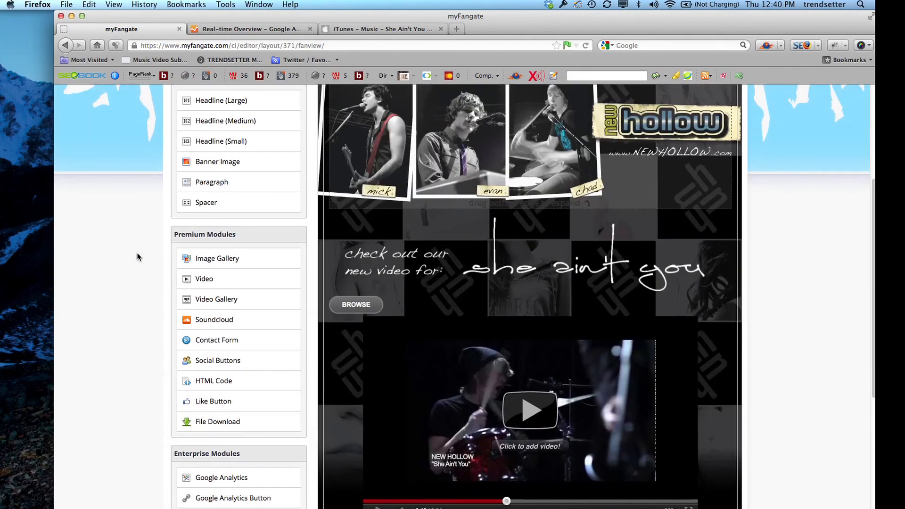
scroll(137, 256, "down", 2)
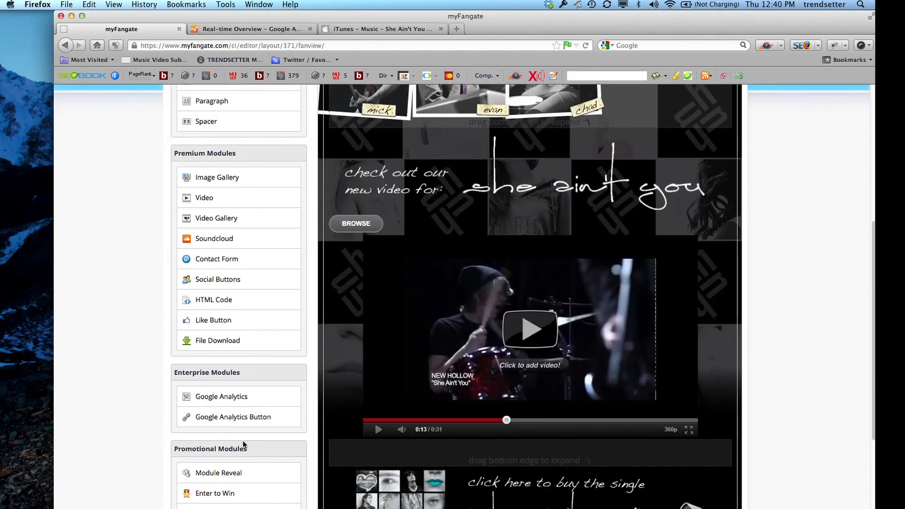
left_click(226, 421)
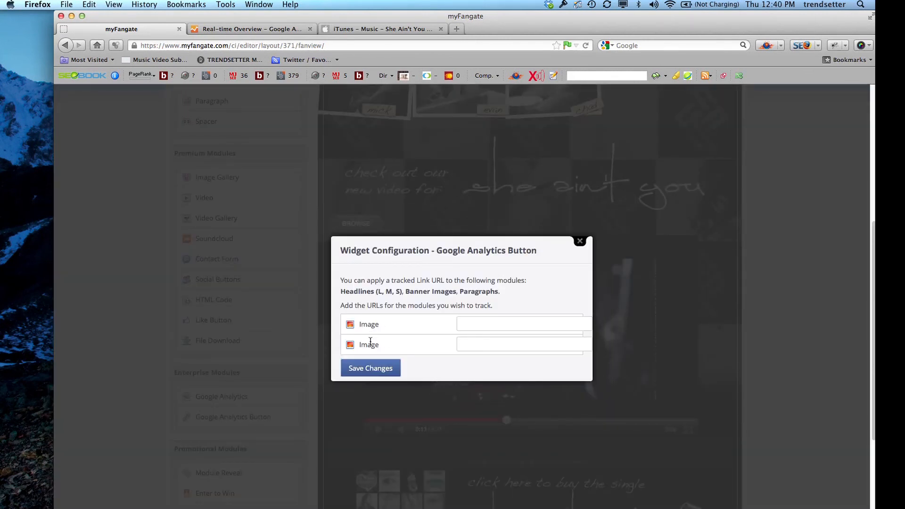
left_click(580, 242)
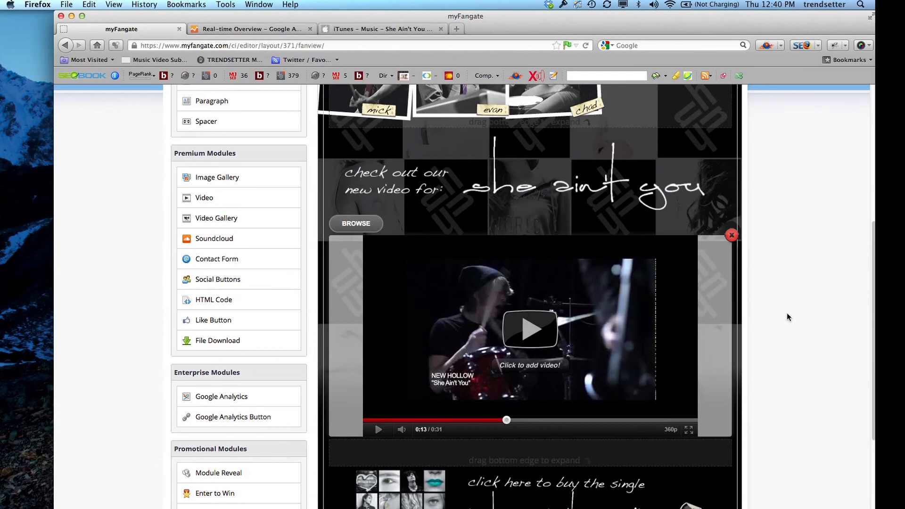
scroll(802, 320, "up", 3)
mouse_move(395, 275)
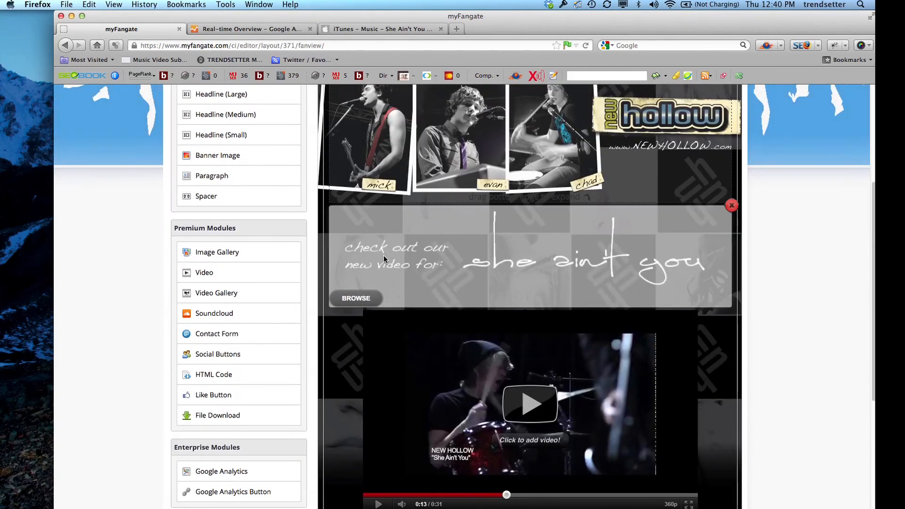
scroll(768, 315, "down", 5)
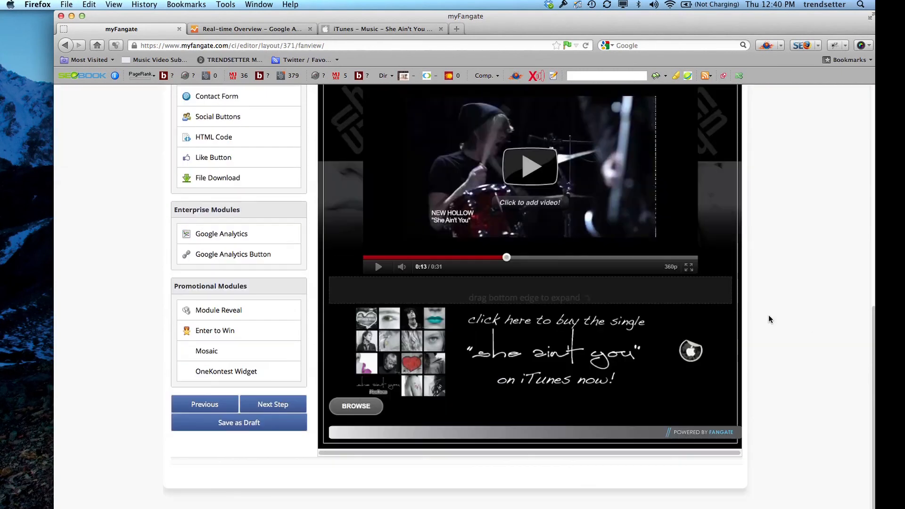
mouse_move(429, 347)
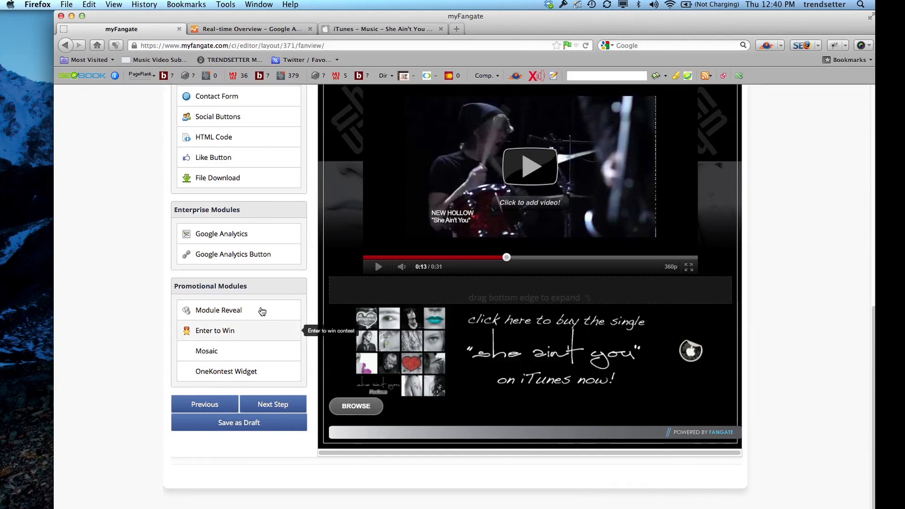
left_click(217, 256)
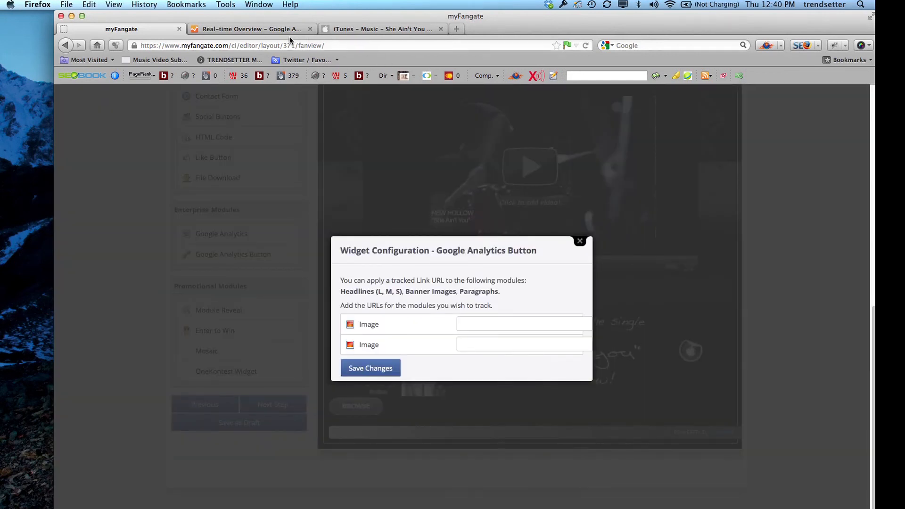
left_click(372, 30)
left_click(253, 48)
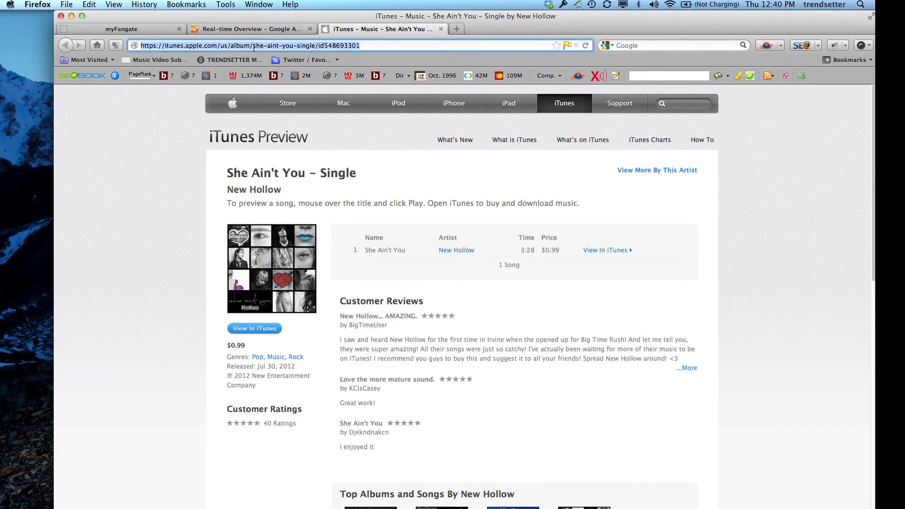
key("super+c")
left_click(115, 29)
left_click(472, 347)
key("super+v")
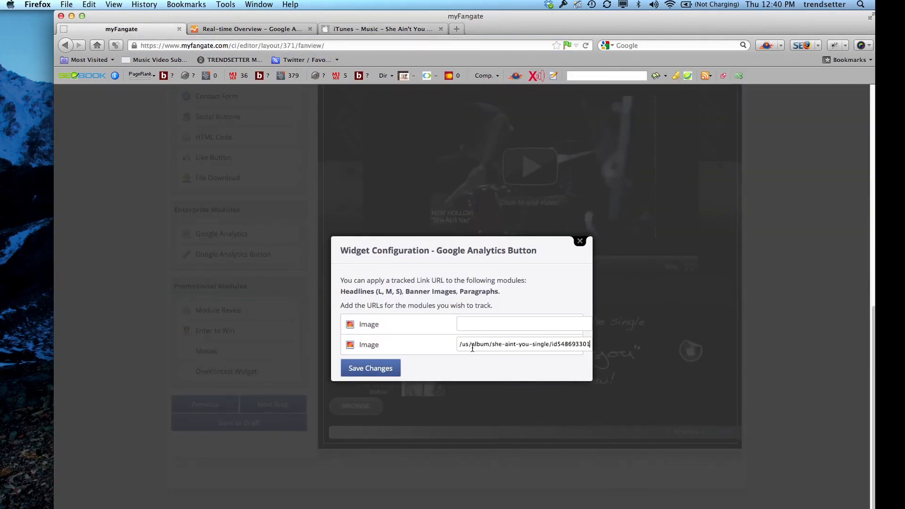
left_click(375, 368)
Continue from the fan view layout to the Preview stage and bring the iTunes banner into view.
scroll(109, 344, "down", 5)
scroll(109, 345, "down", 5)
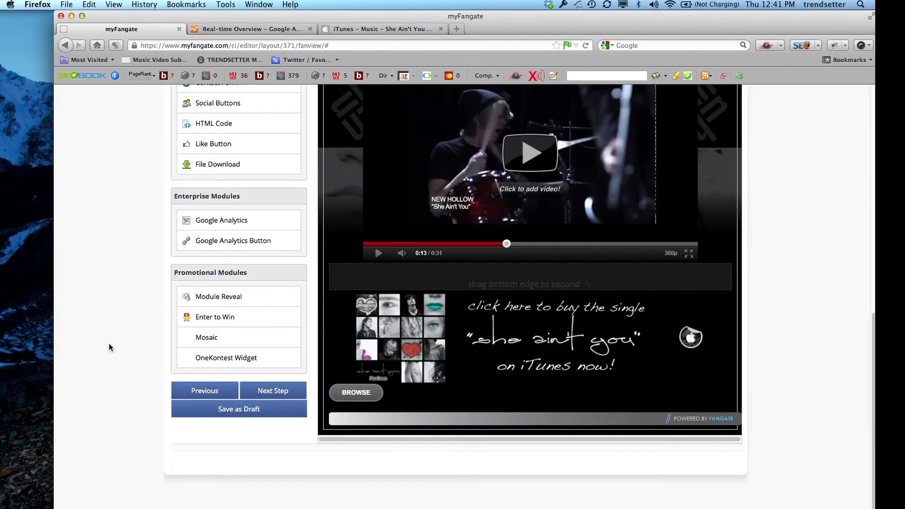
left_click(277, 396)
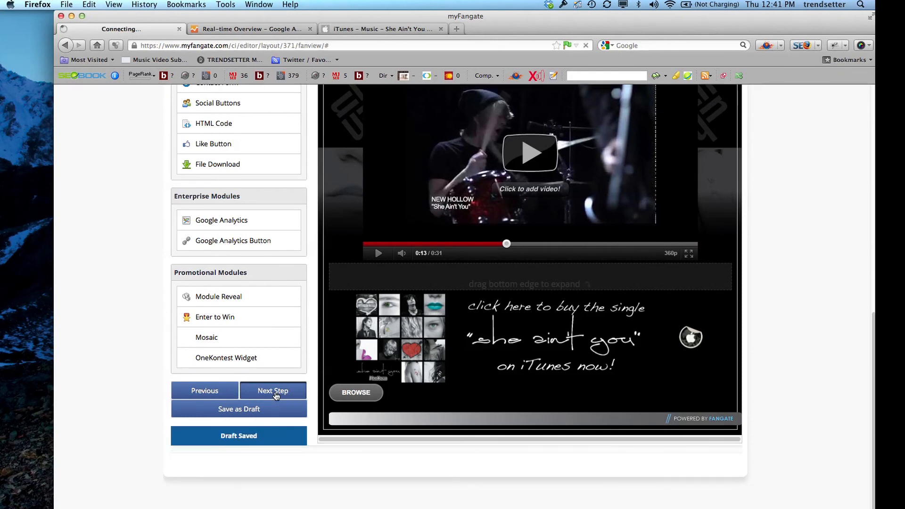
scroll(800, 323, "down", 5)
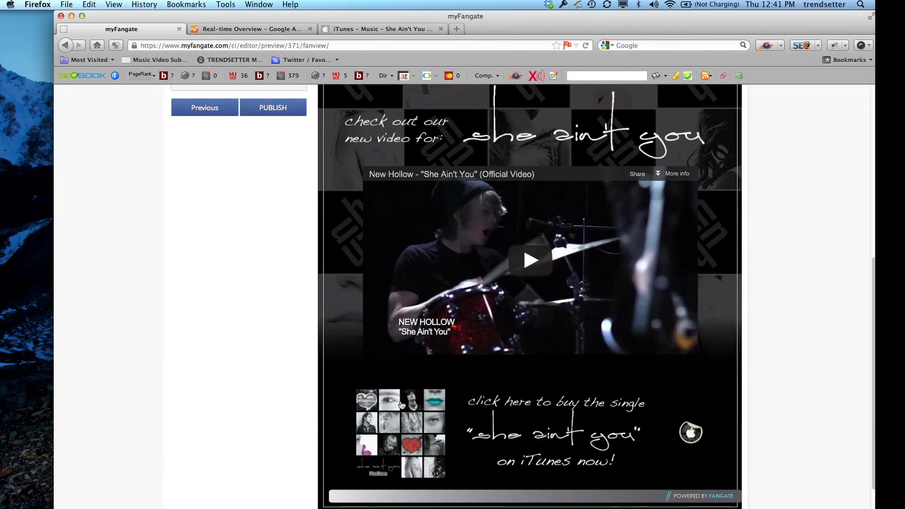
Test the iTunes banner's link in the preview, close the page it opens, and review the publish settings and fan view.
left_click(466, 420)
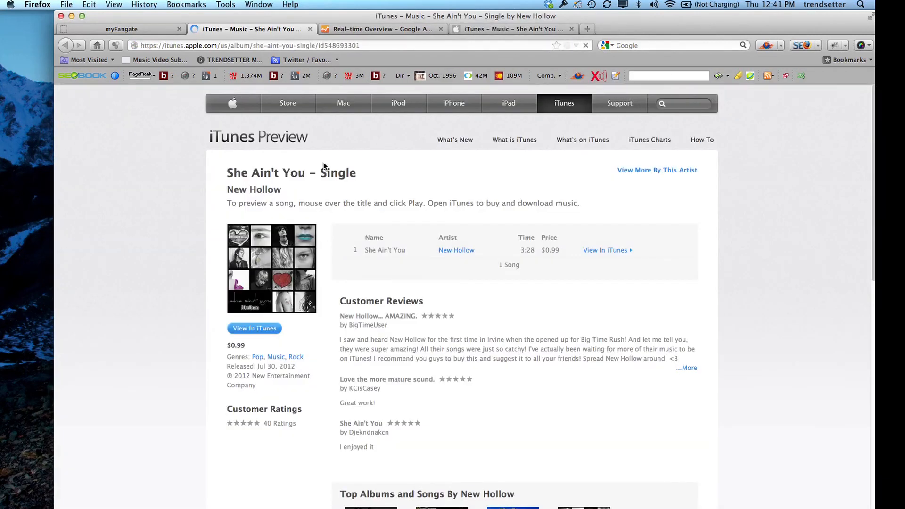
left_click(310, 30)
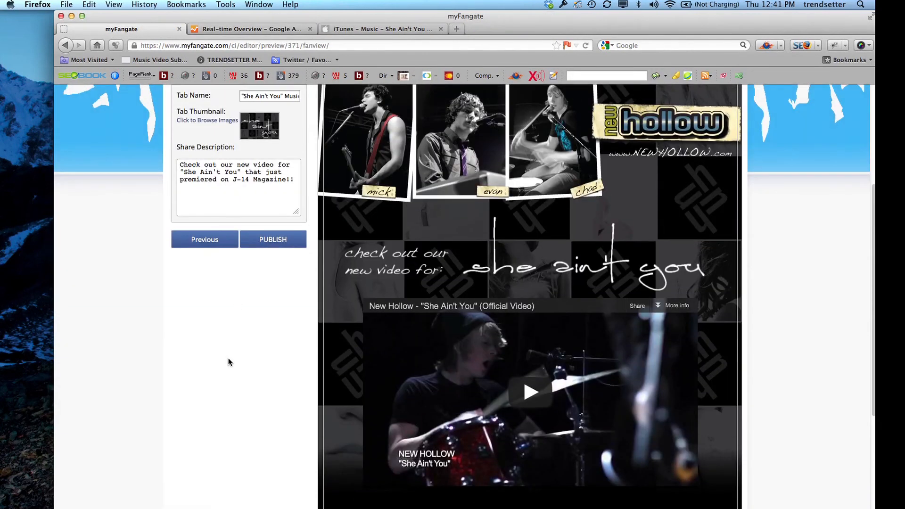
scroll(229, 361, "up", 3)
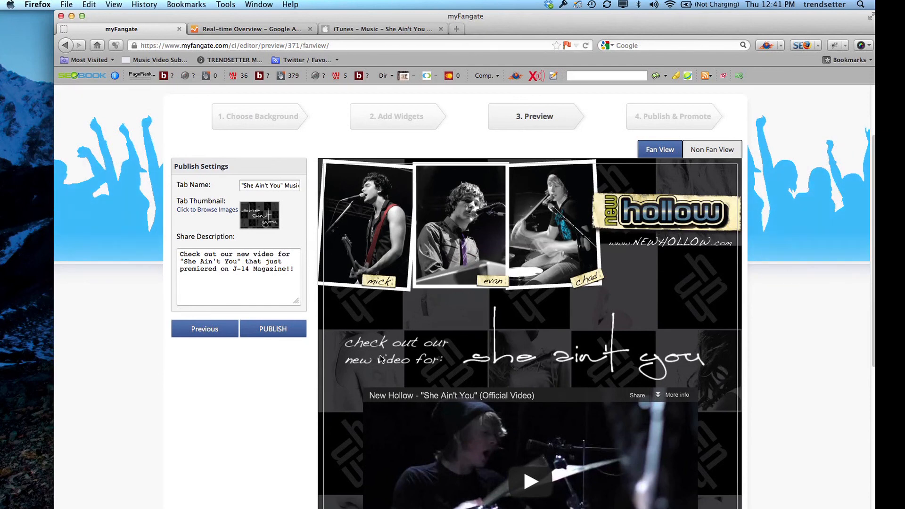
scroll(213, 410, "down", 6)
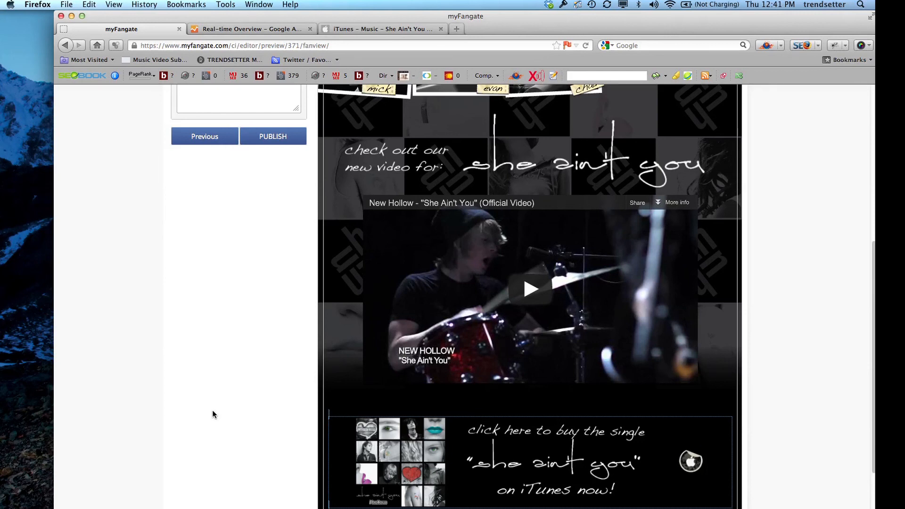
scroll(212, 414, "up", 5)
scroll(212, 415, "down", 5)
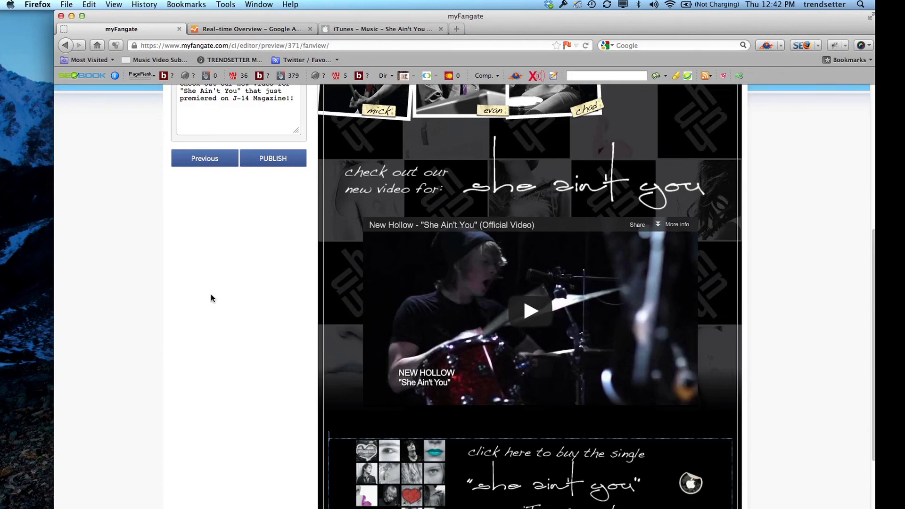
Switch to Google Analytics and view the Audience Overview in Standard Reporting for the New Hollow profile.
left_click(258, 30)
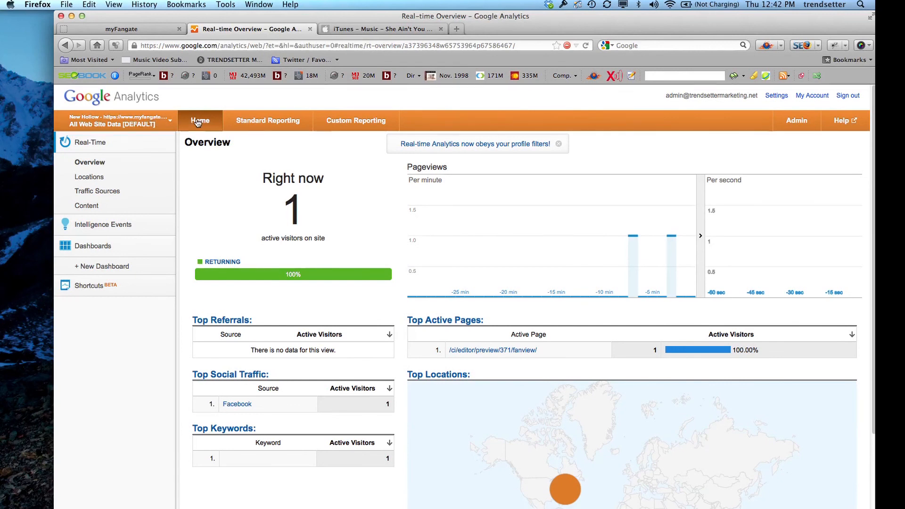
left_click(247, 120)
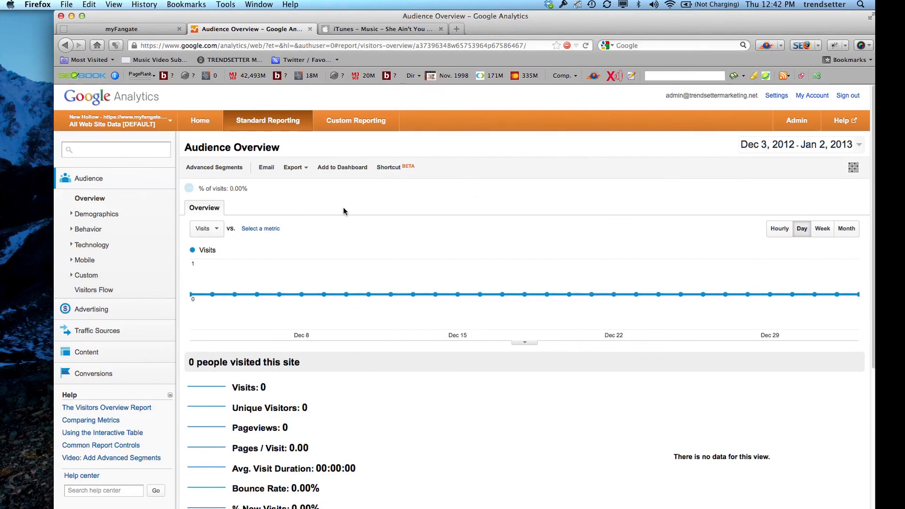
left_click(74, 281)
left_click(74, 280)
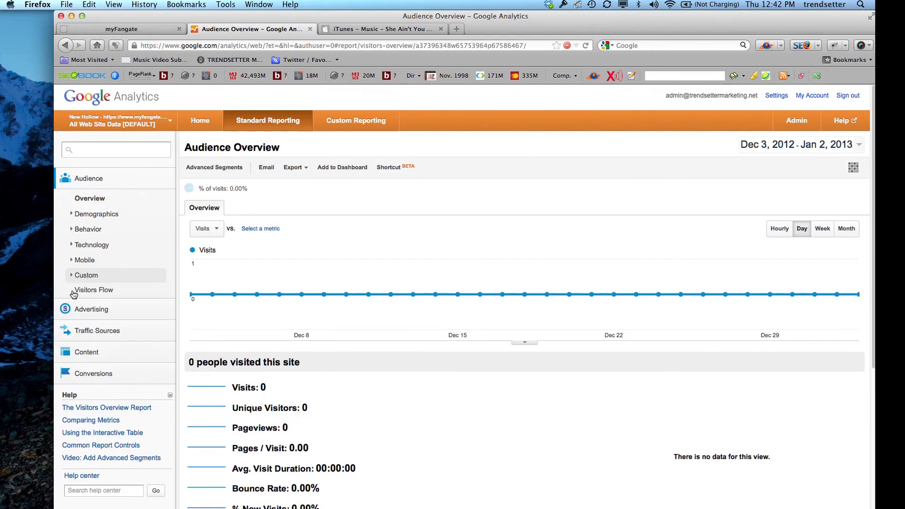
Open the Content Overview report and look through its pageview, site content and event sections.
left_click(84, 354)
left_click(91, 375)
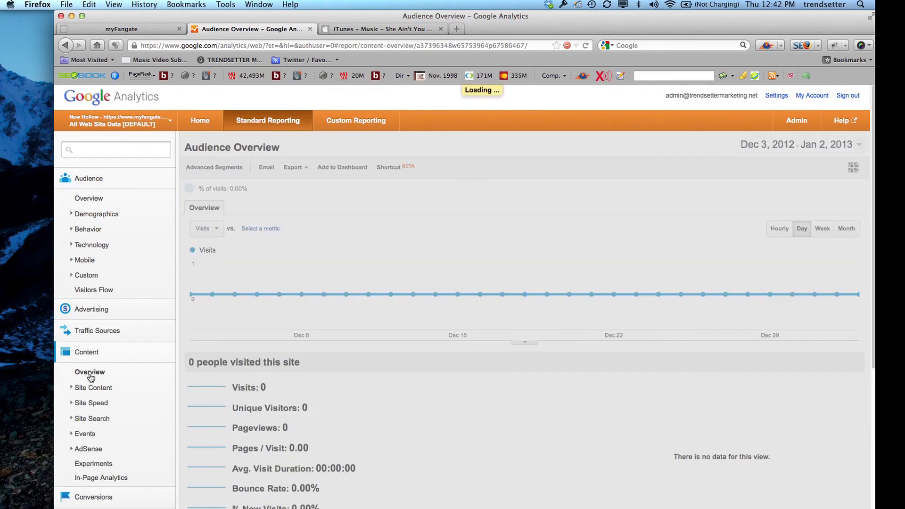
scroll(565, 426, "down", 5)
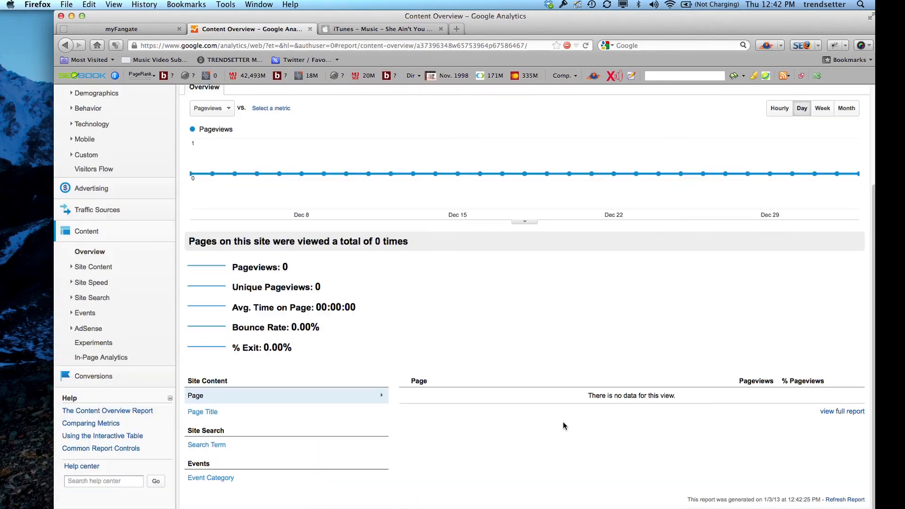
scroll(565, 426, "up", 4)
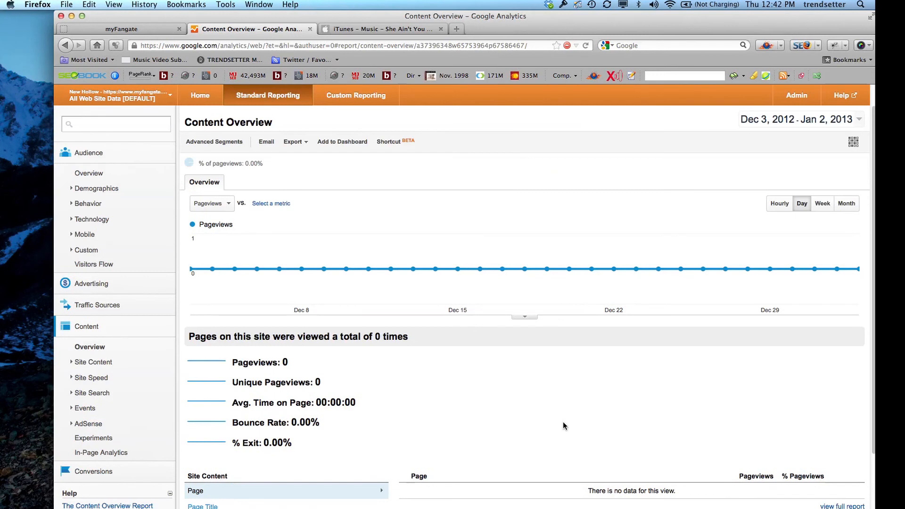
Limit the Content Overview report to the single day Jan 3, 2013 and look through its pageview data.
left_click(859, 119)
left_click(701, 155)
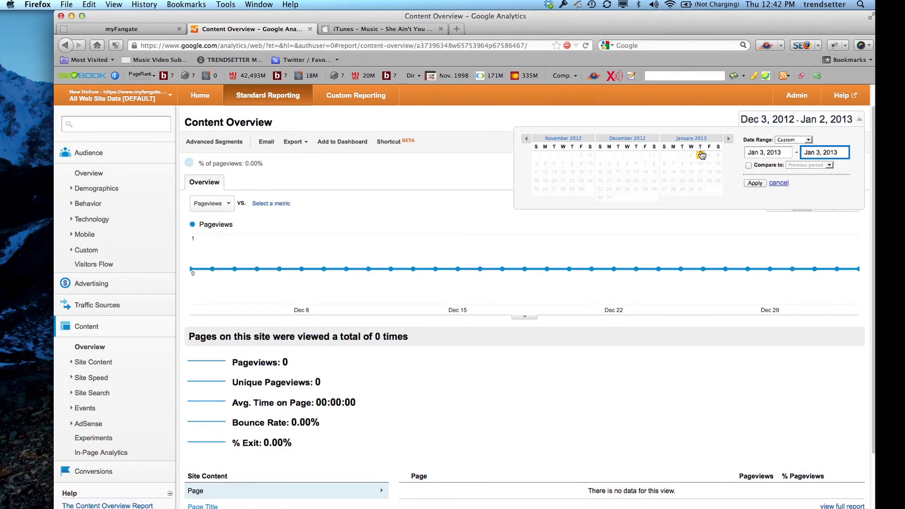
left_click(756, 184)
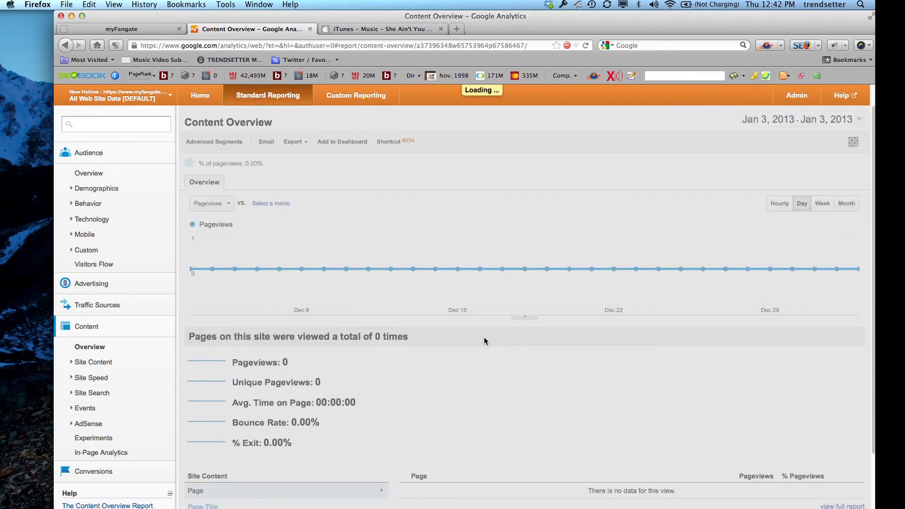
scroll(485, 337, "down", 3)
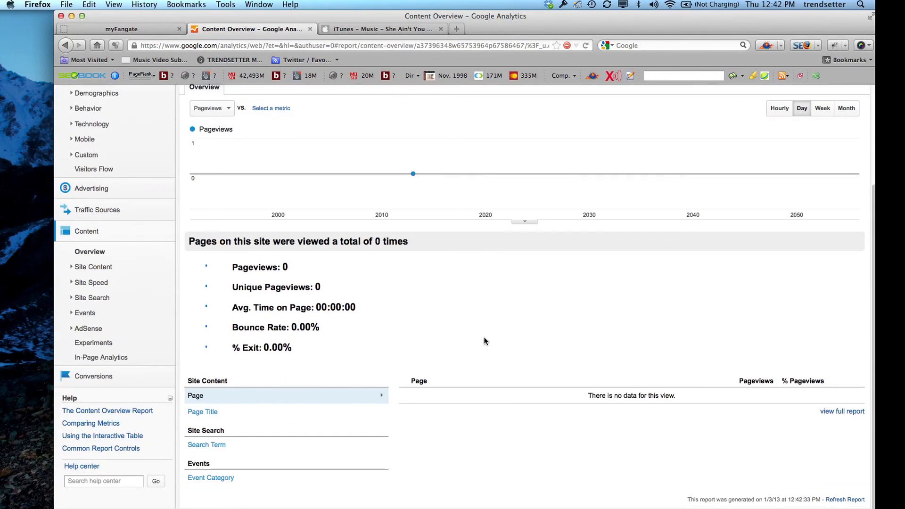
scroll(484, 337, "up", 2)
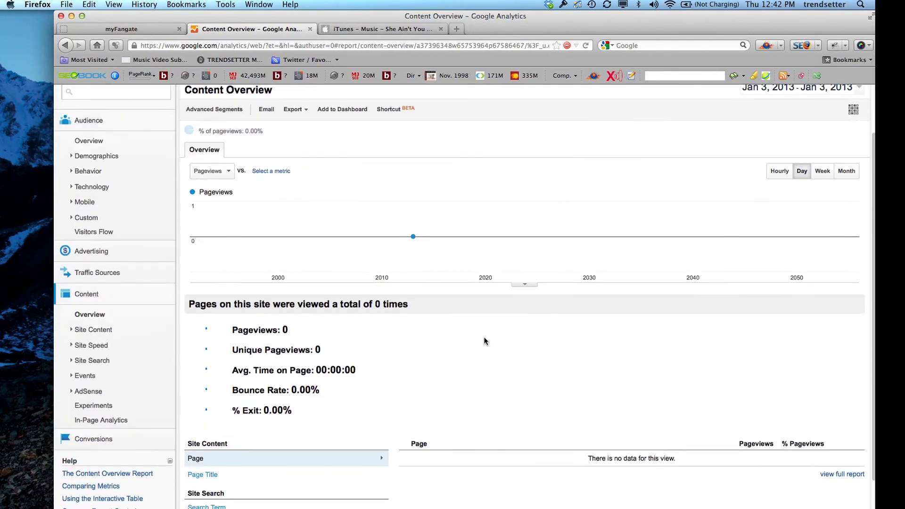
View the Events Overview report in the Content section, then return to the Content Overview and review its pageviews chart.
left_click(72, 380)
left_click(90, 394)
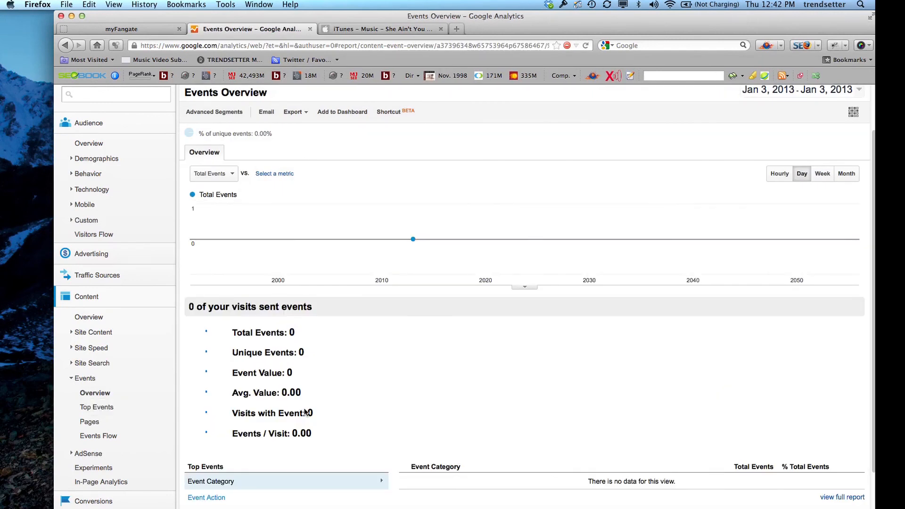
left_click(90, 317)
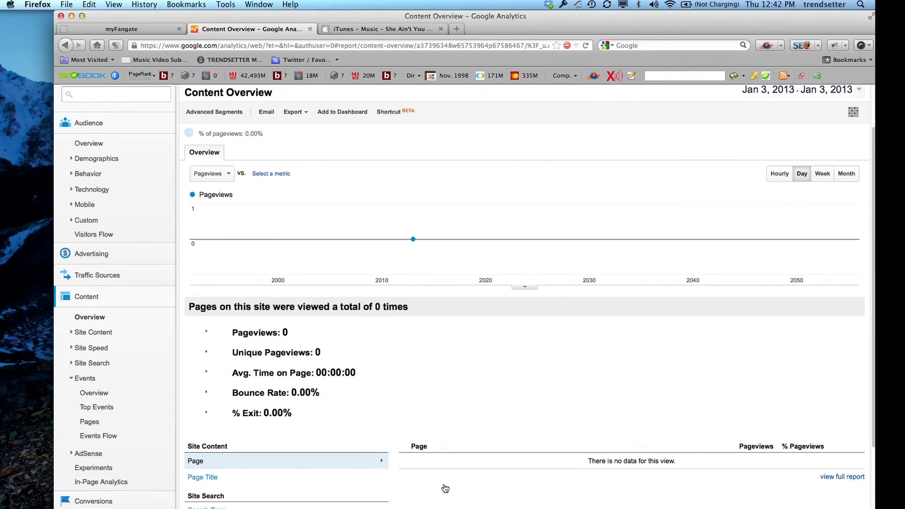
scroll(476, 366, "up", 1)
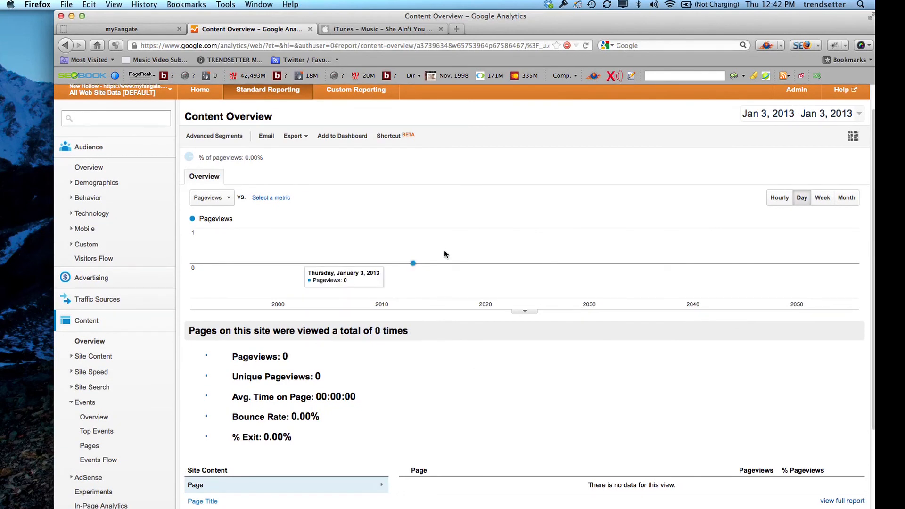
View the iTunes page of the She Ain't You single, then switch to myFangate and open its Dashboard.
left_click(372, 29)
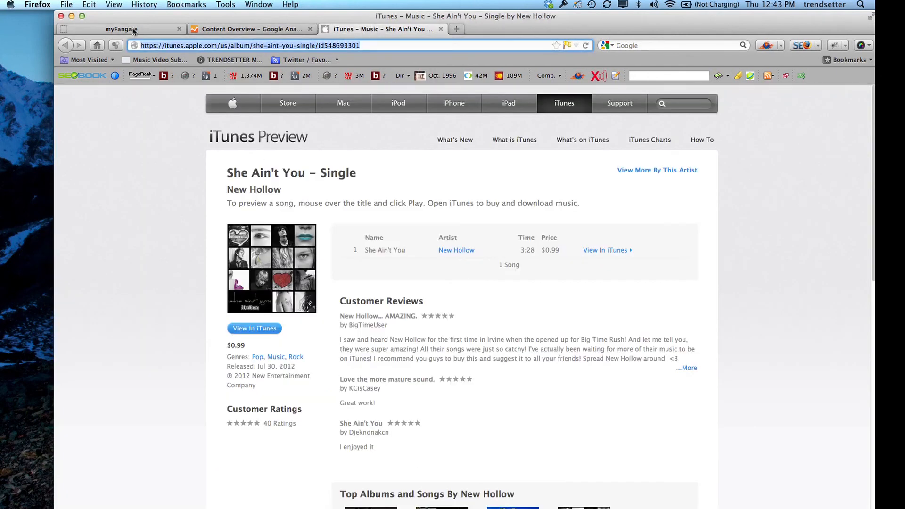
left_click(138, 29)
left_click(272, 165)
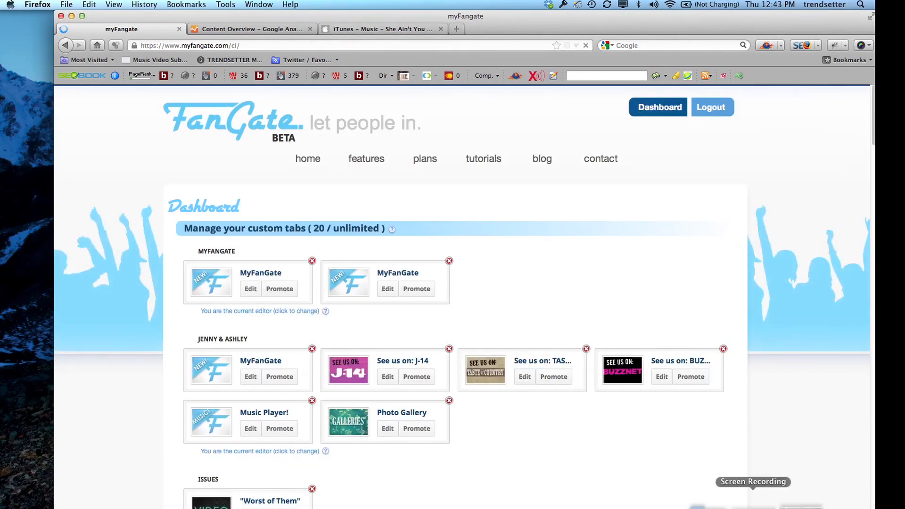
Restore the Firefox window with New Hollow's Facebook "She Ain't You" Music Video page and move it fully into view.
left_click(786, 504)
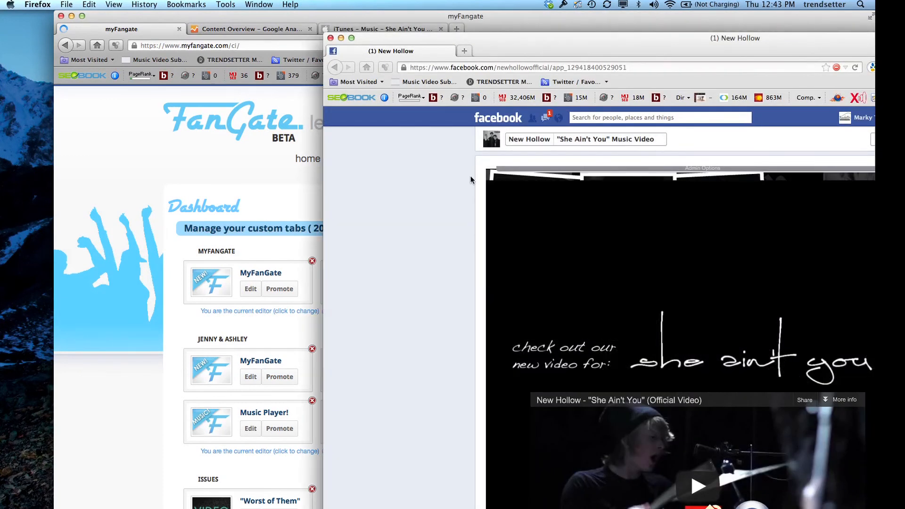
left_click_drag(600, 43, 299, 7)
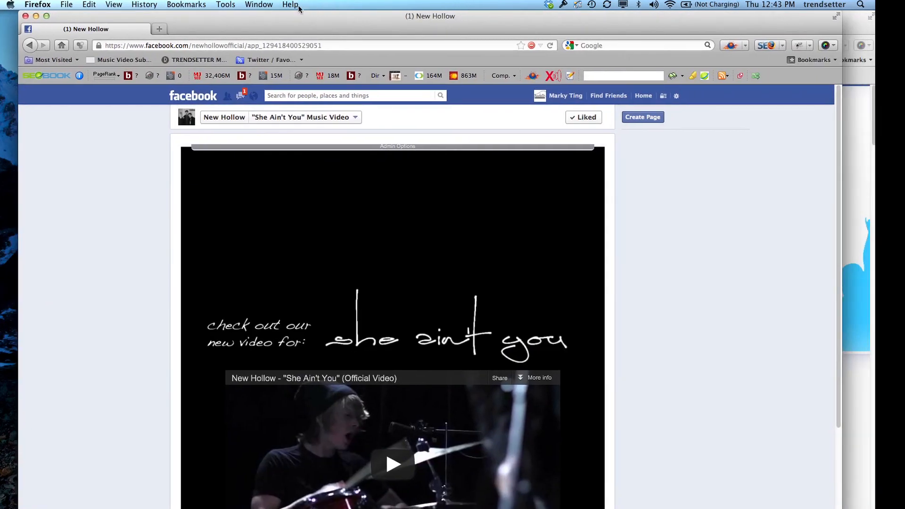